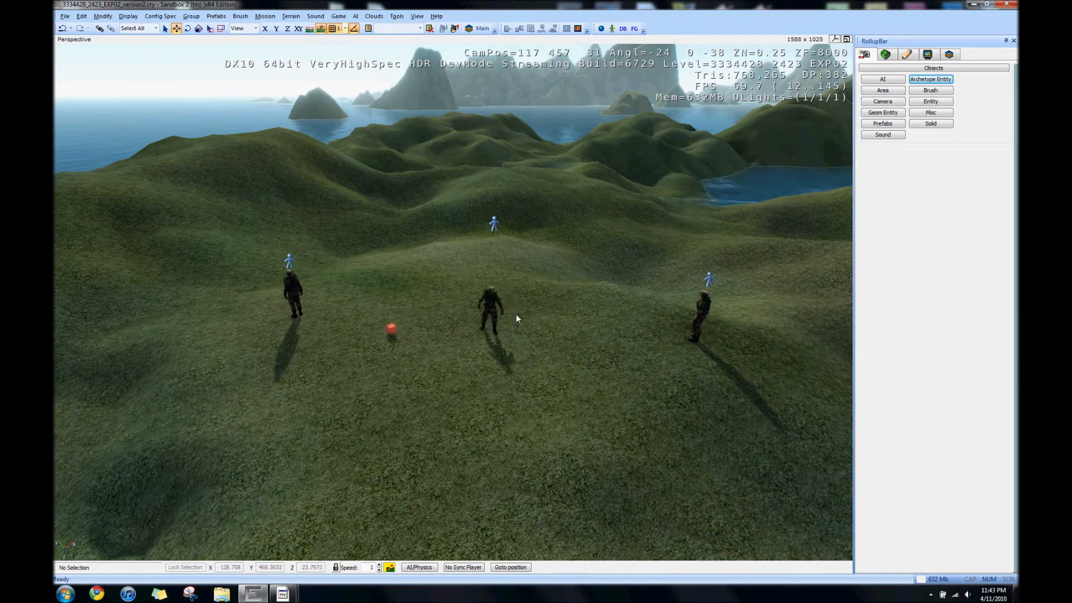
Stop the AI/Physics simulation of the existing soldiers and cube
left_click(417, 568)
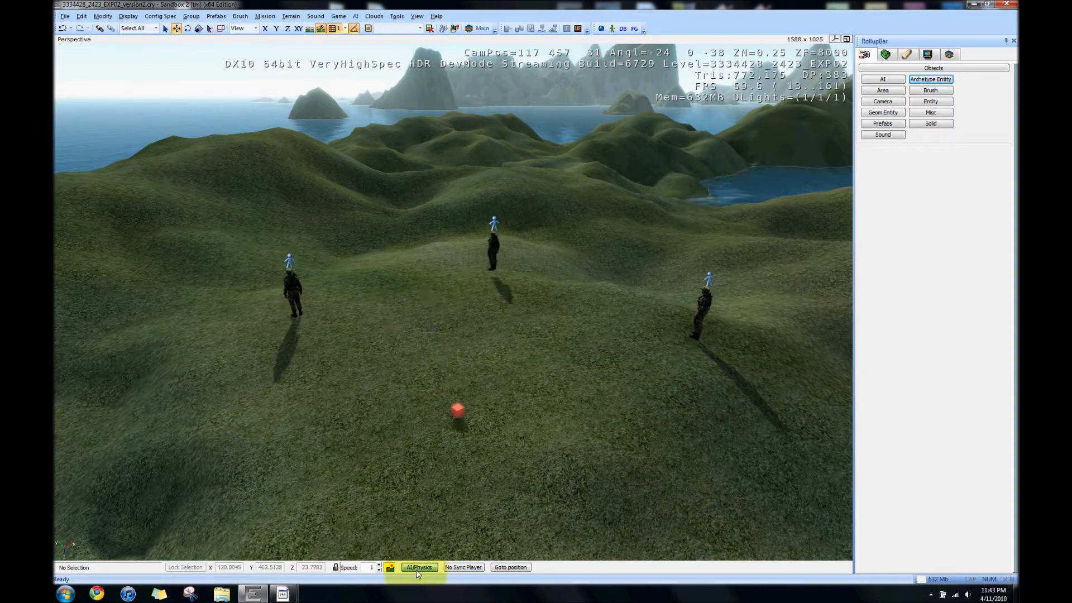
right_click_drag(548, 306, 562, 306)
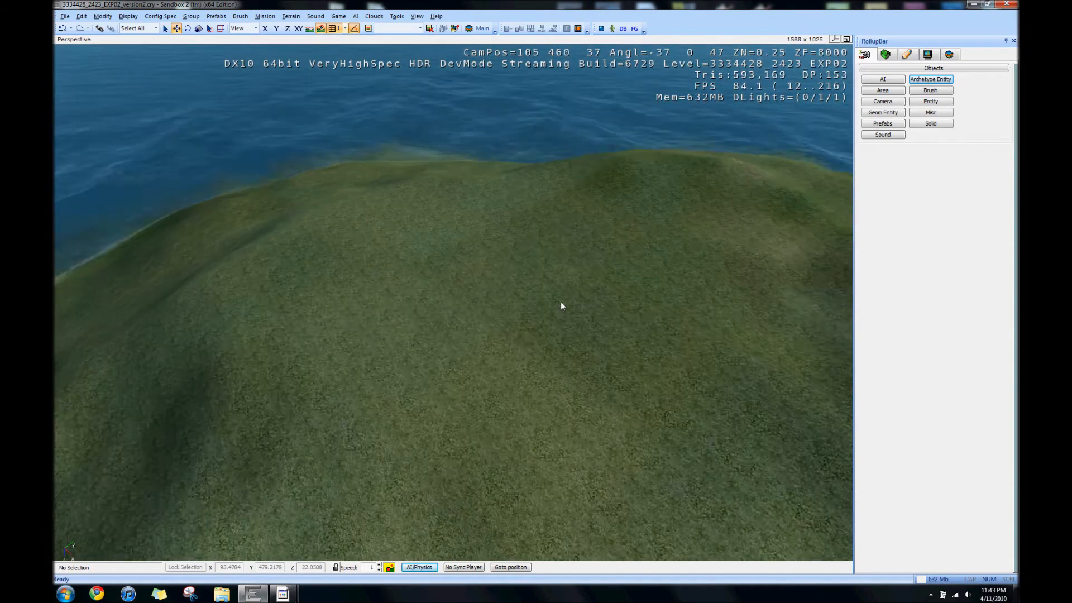
key("s")
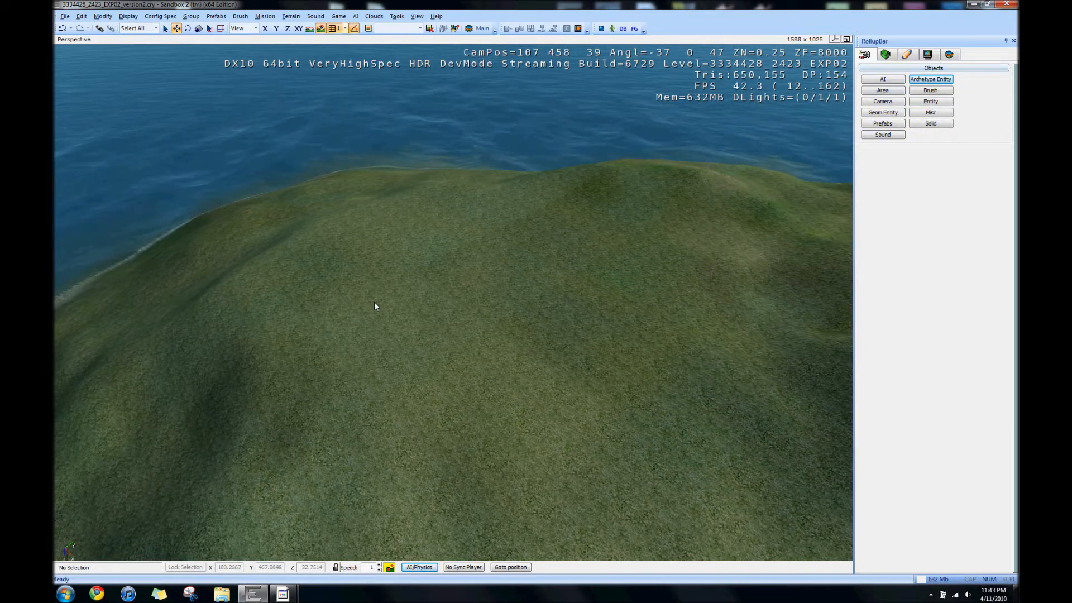
mouse_move(620, 417)
right_mouse_down()
mouse_move(606, 414)
mouse_move(650, 417)
mouse_move(603, 413)
right_mouse_up()
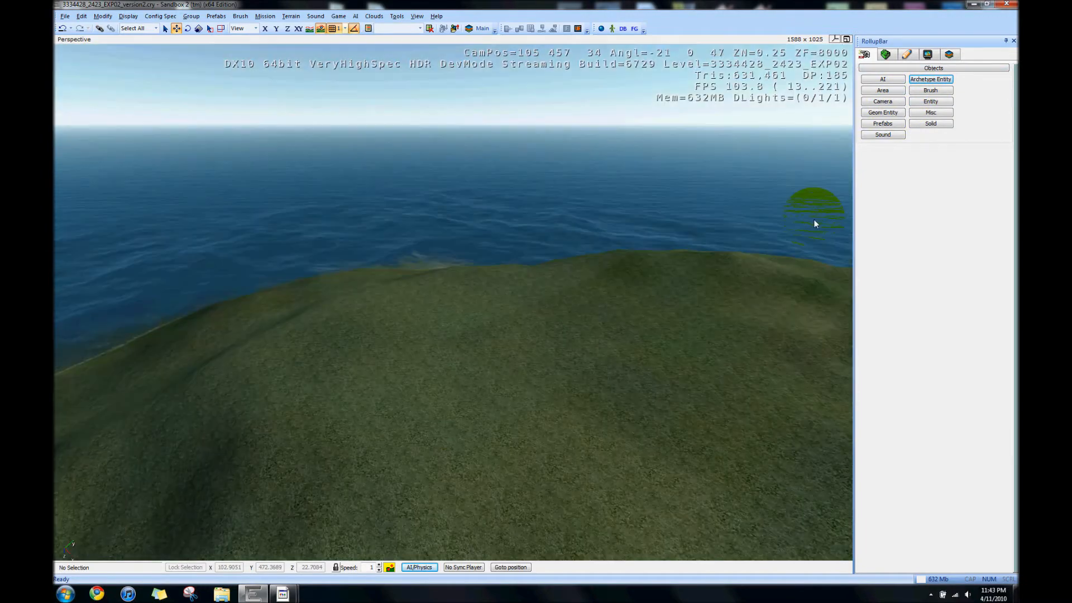
left_click(886, 54)
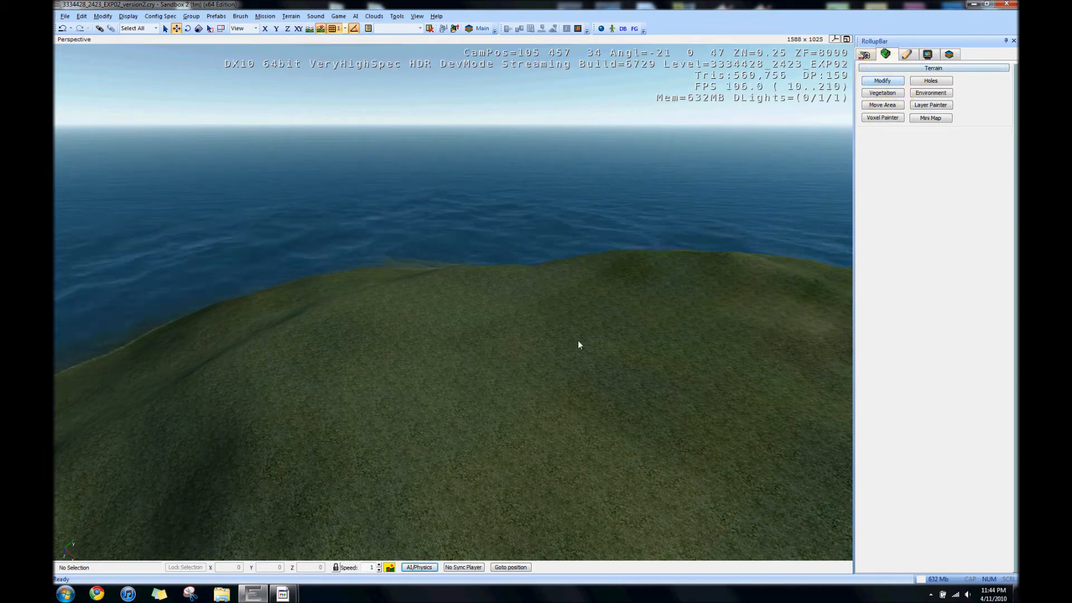
right_click_drag(575, 380, 730, 249)
left_click(864, 54)
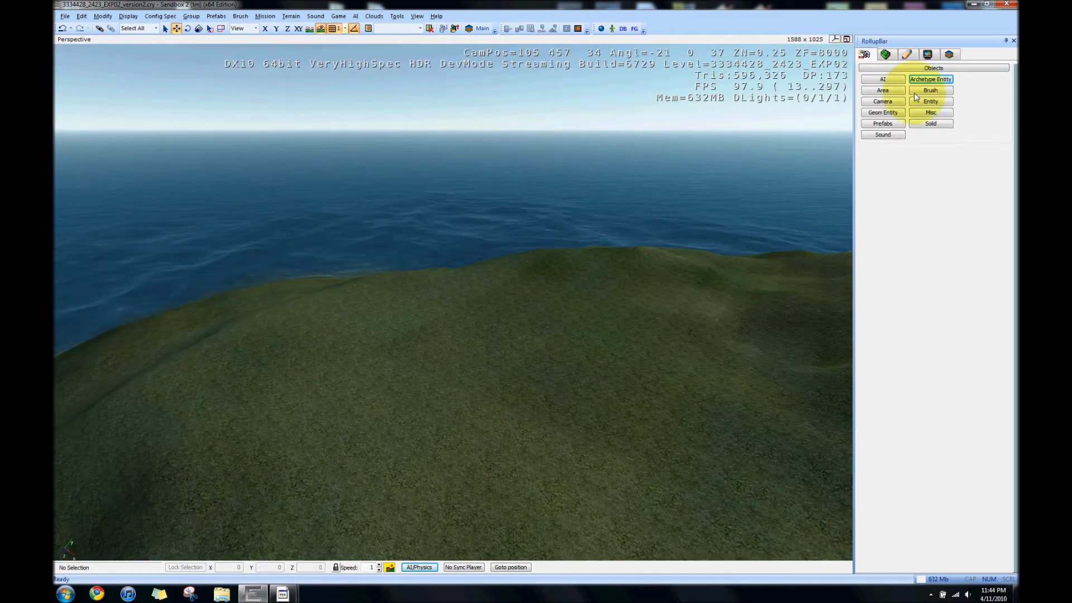
left_click(931, 90)
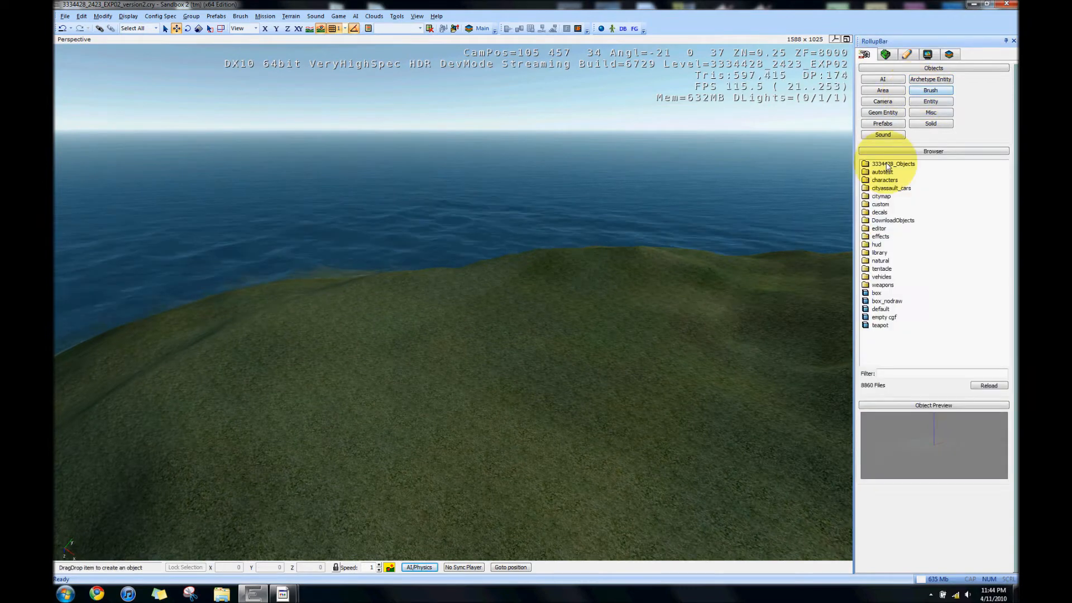
Place a Grunt AI entity on the empty grassy hill at about X 105, Y 480
left_click(930, 101)
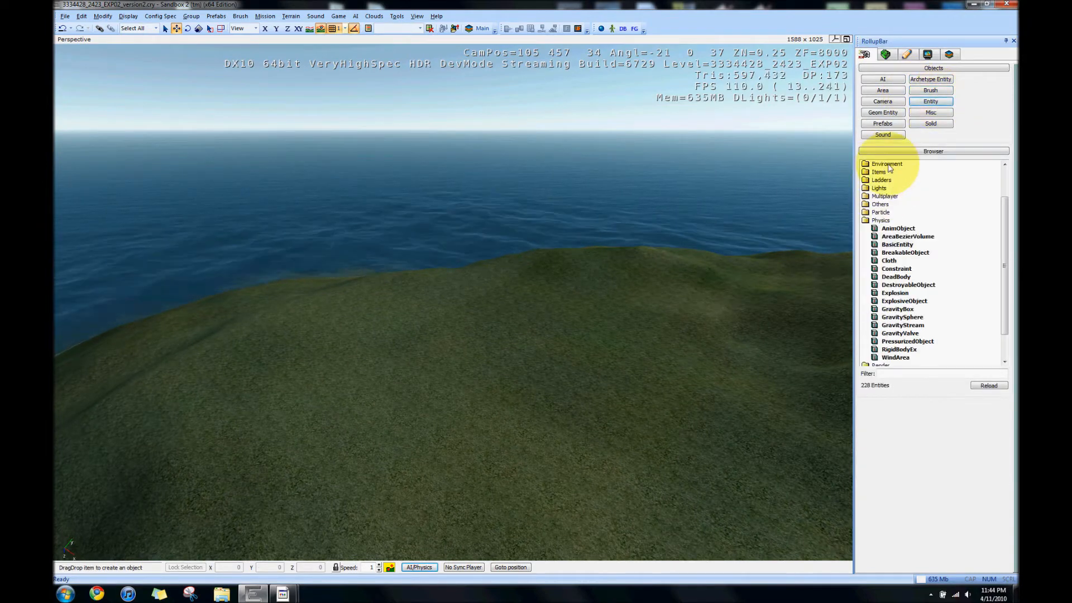
left_click_drag(1006, 204, 1008, 152)
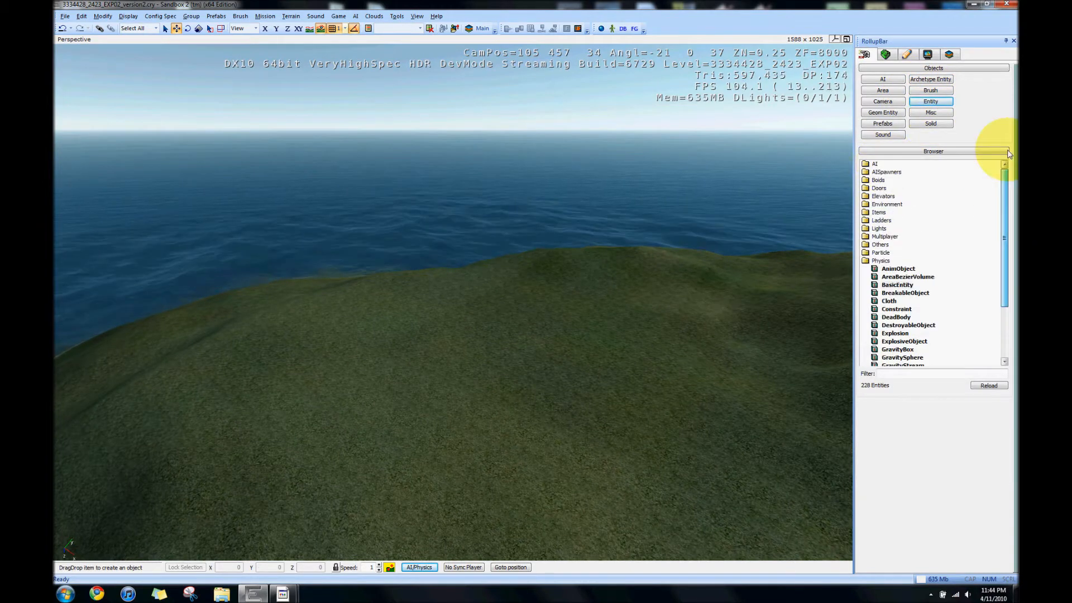
double_click(875, 165)
left_click_drag(887, 204, 544, 360)
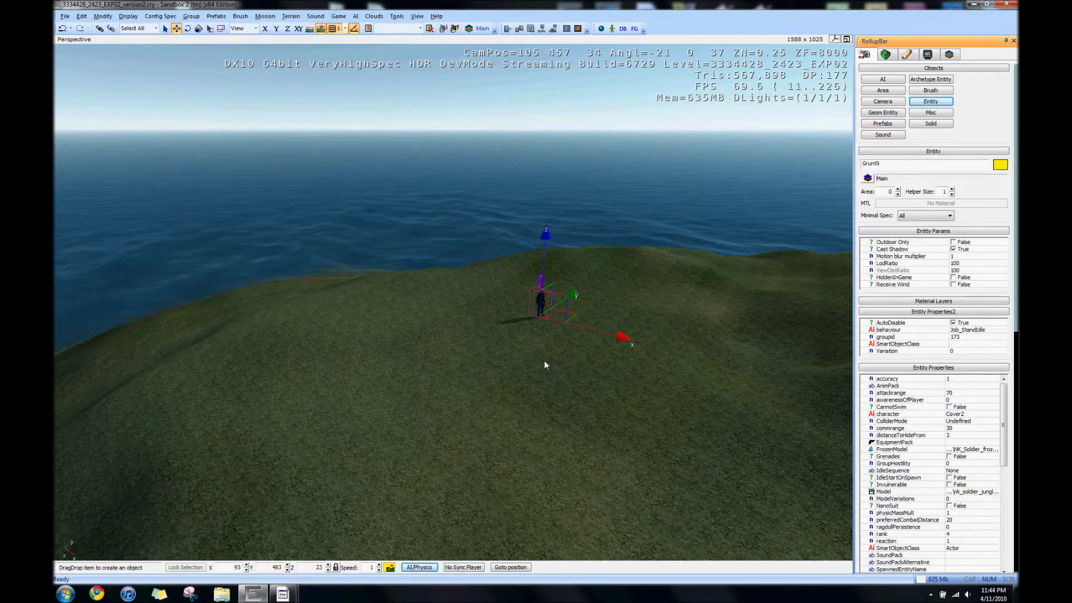
left_click(745, 387)
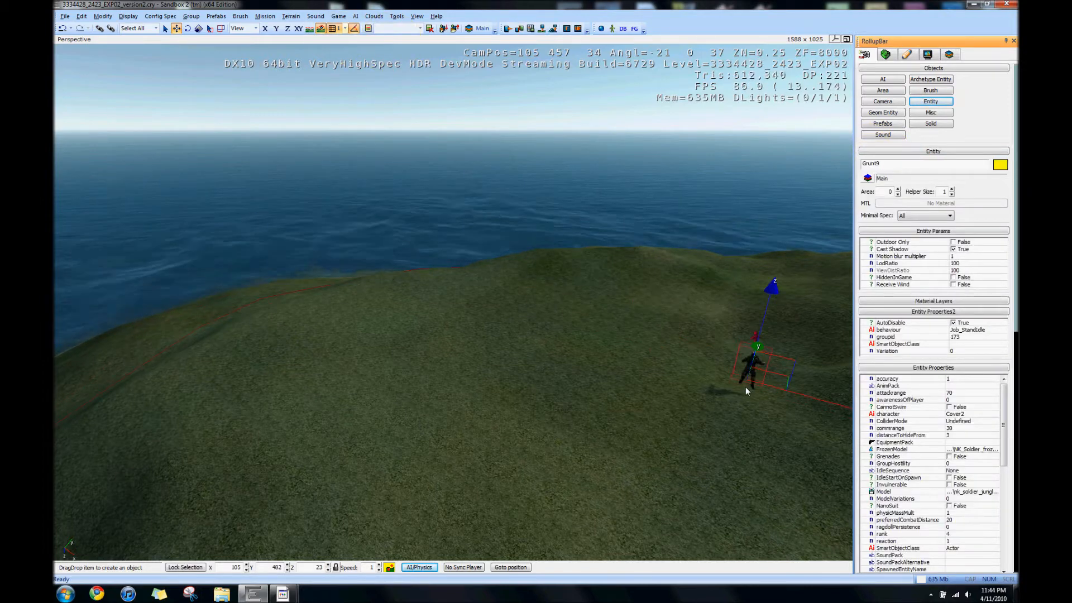
left_click(742, 396)
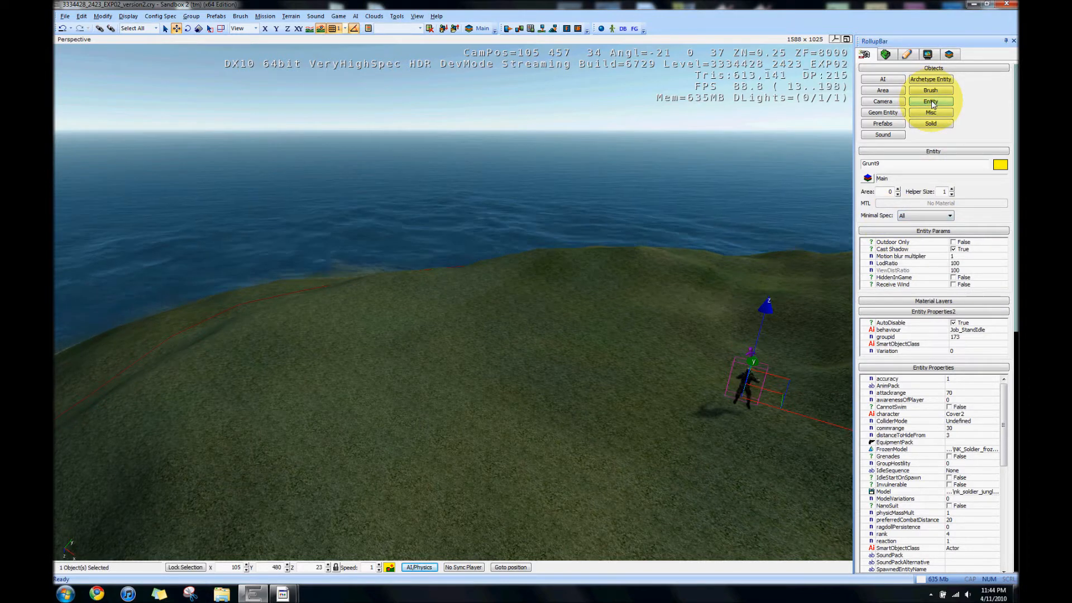
Place a second Grunt AI entity on the far side of the hill at about X 79, Y 474
left_click(931, 103)
left_click_drag(874, 210, 251, 312)
left_click(296, 311)
Place a third Grunt AI entity between the other two, at about X 94, Y 483
right_click_drag(413, 335, 413, 335)
key("s")
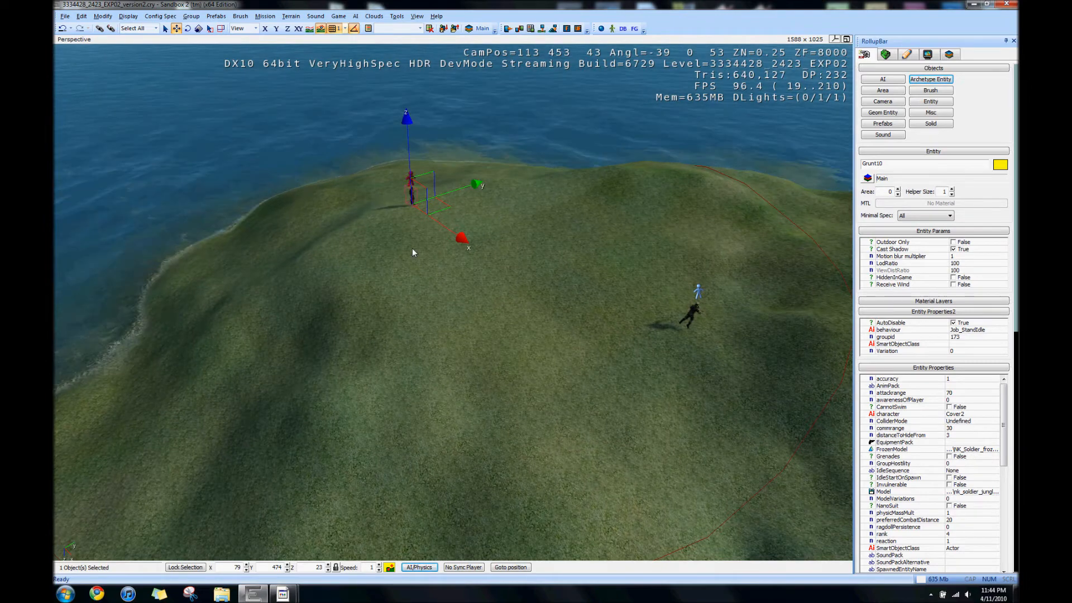
key("w")
right_click_drag(529, 299, 529, 299)
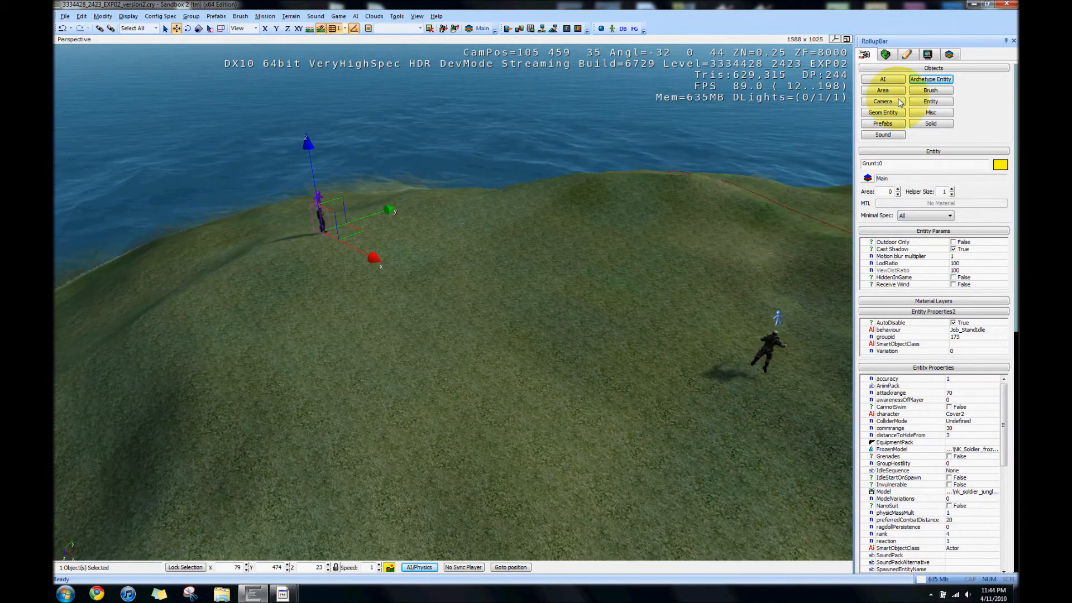
left_click(930, 101)
left_click_drag(892, 208, 564, 267)
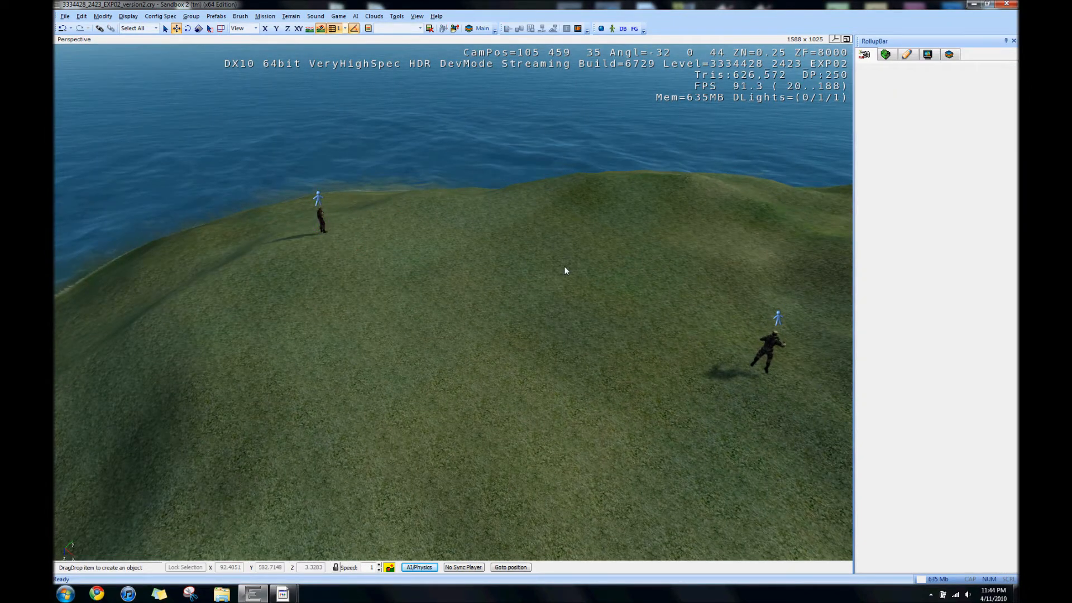
left_click(927, 161)
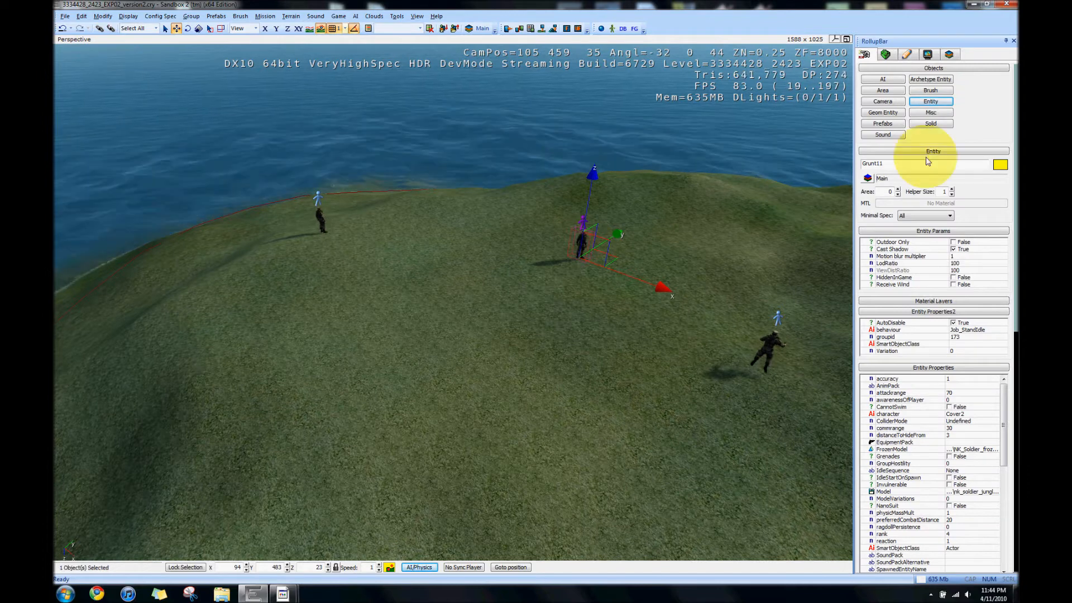
Place a physics BasicEntity on the hill among the three Grunts, at about X 92, Y 472
left_click(930, 79)
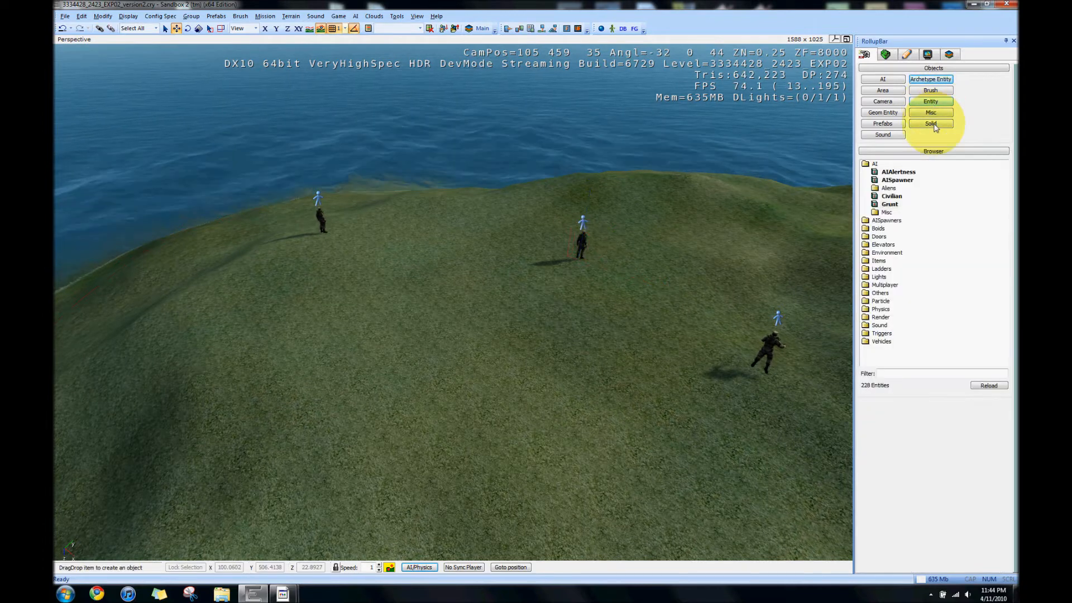
double_click(875, 164)
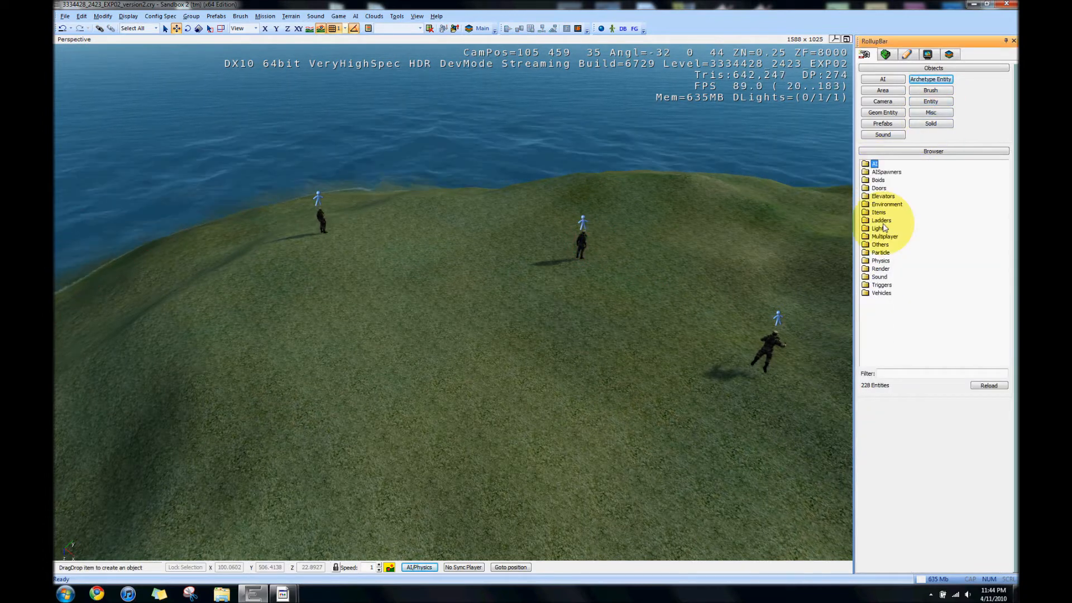
double_click(881, 260)
left_click_drag(909, 248, 420, 321)
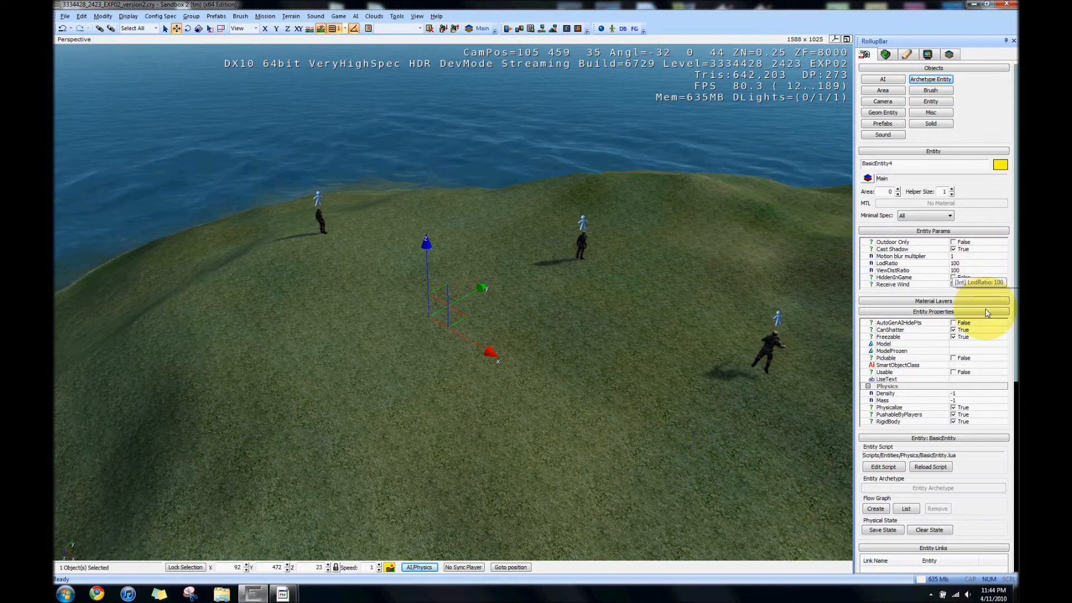
Assign cube3.cgf from the 3334428_objects folder as the BasicEntity's model and deselect the entity
left_click(998, 344)
left_click(1002, 345)
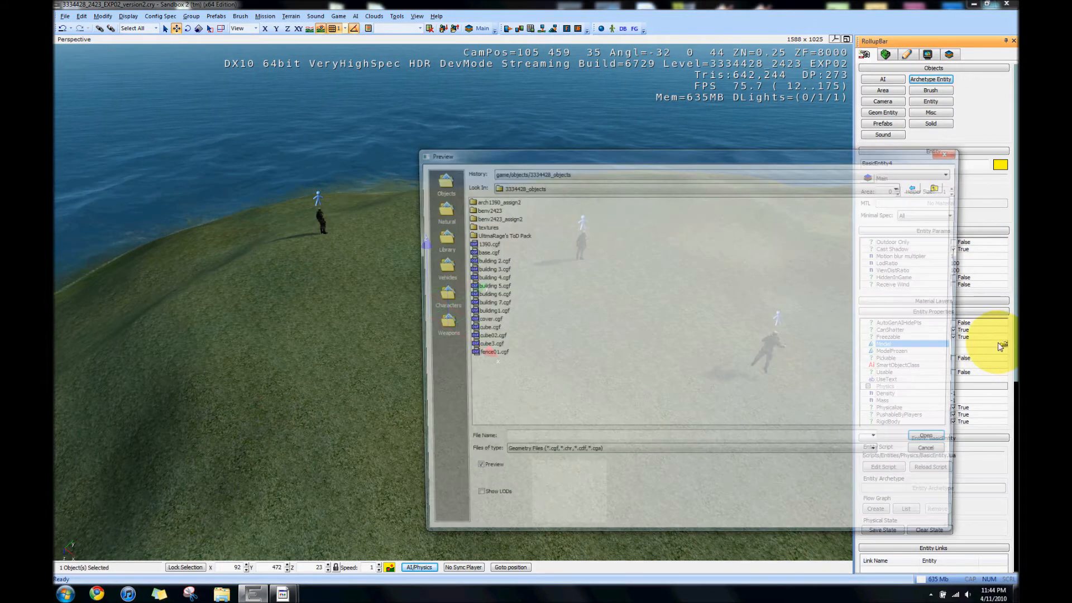
double_click(484, 346)
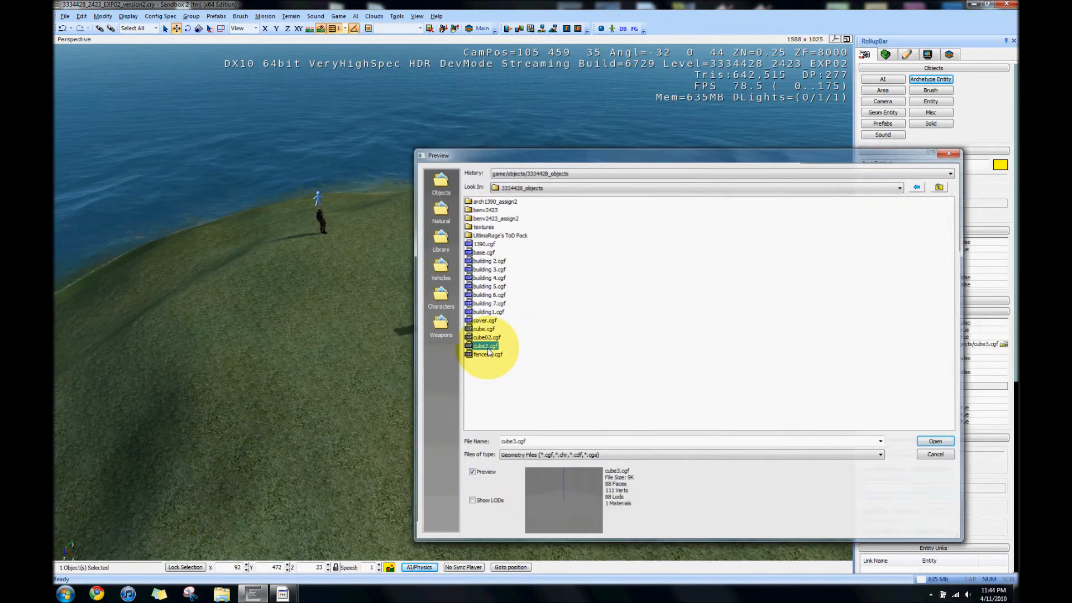
left_click(539, 323)
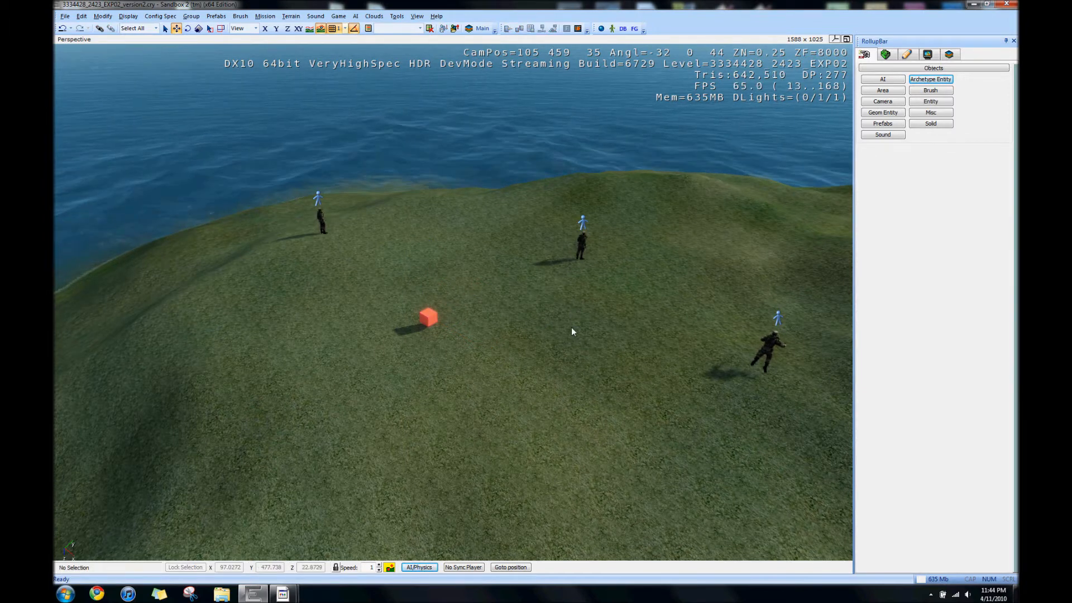
Create a flow graph for the middle Grunt in a new group named Ai_walk_random
left_click(581, 223)
left_click_drag(1016, 328, 1016, 450)
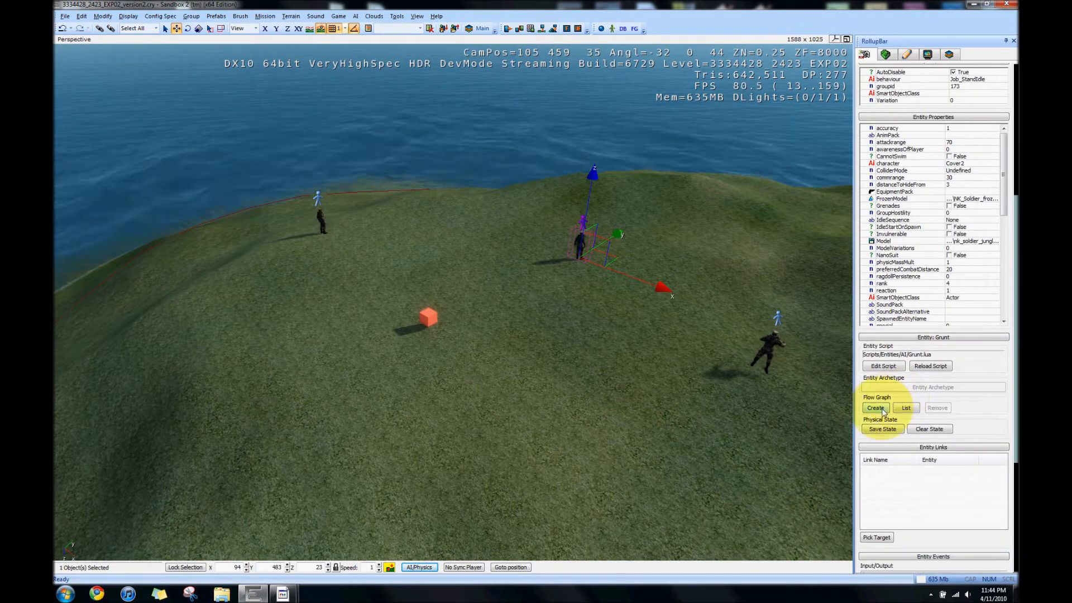
left_click(883, 411)
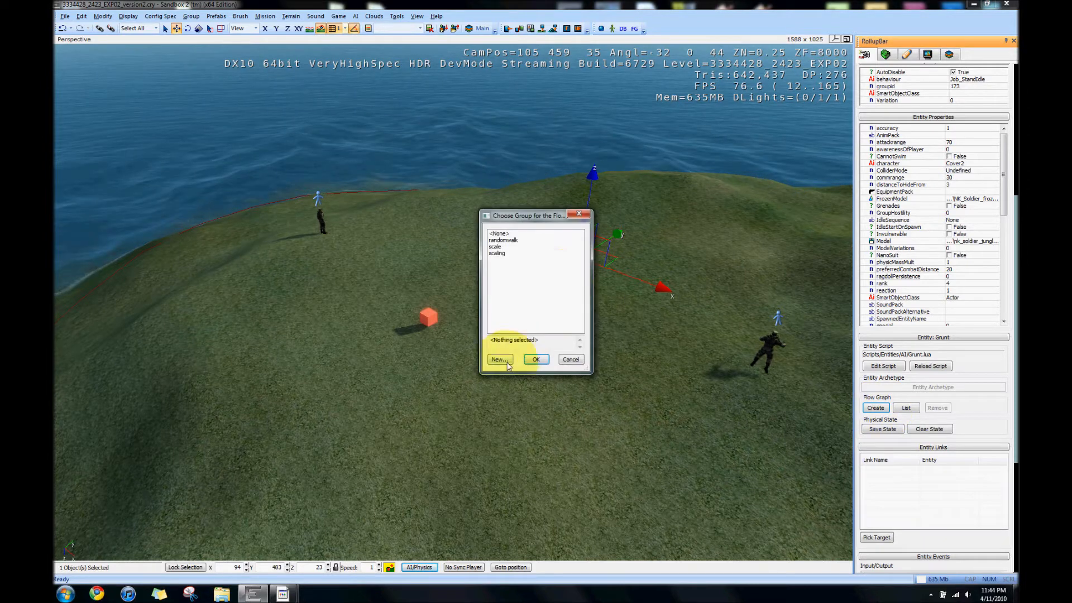
left_click(507, 362)
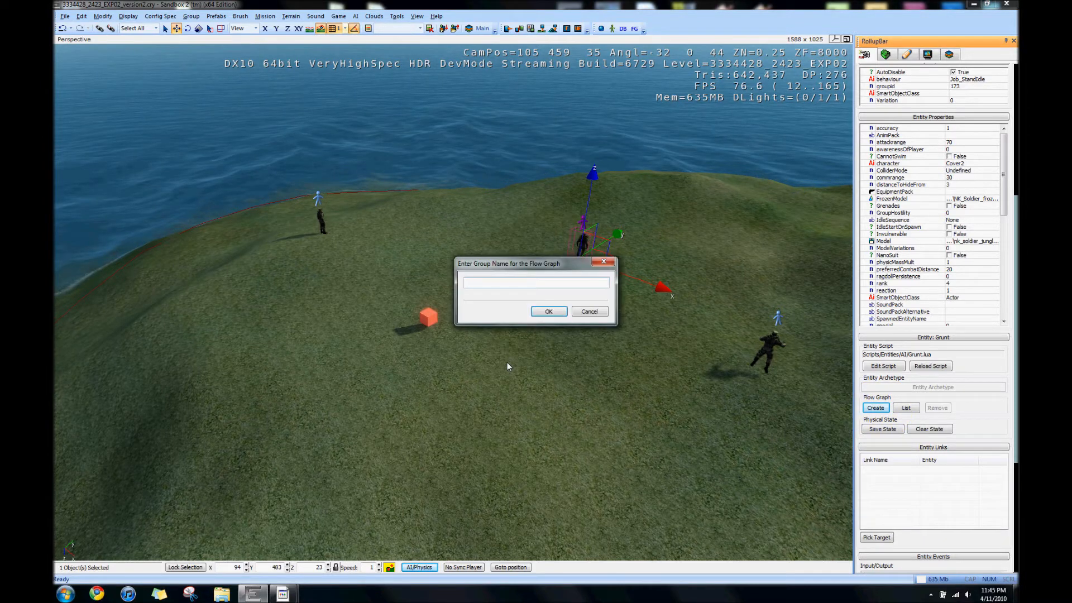
type("Ai_walk_random")
key("Return")
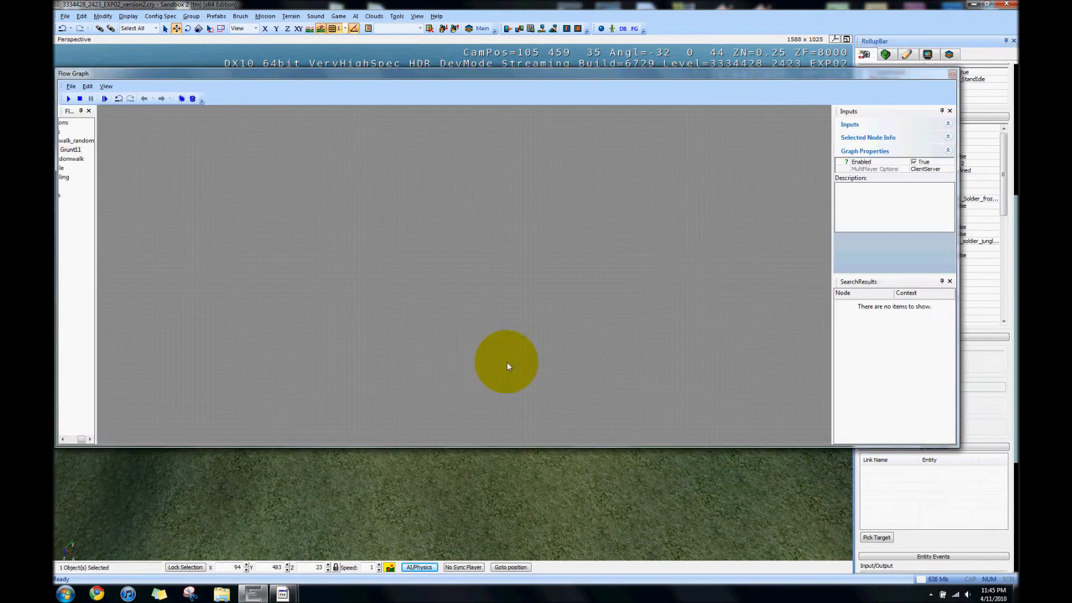
Add a Misc Start node to the flow graph and place it near the graph's left edge
right_click(204, 172)
mouse_move(296, 177)
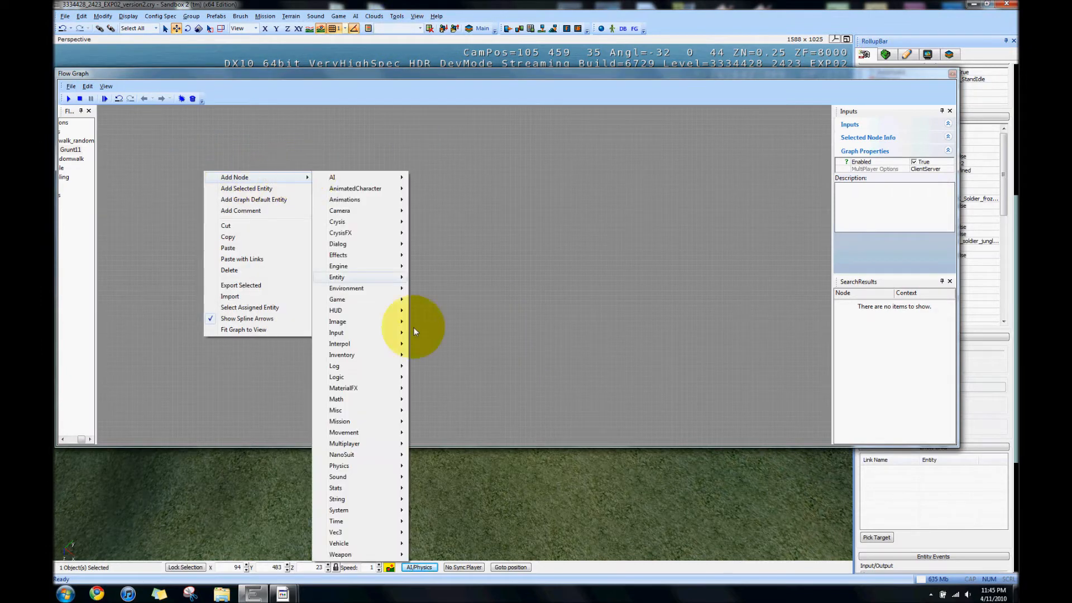
mouse_move(380, 410)
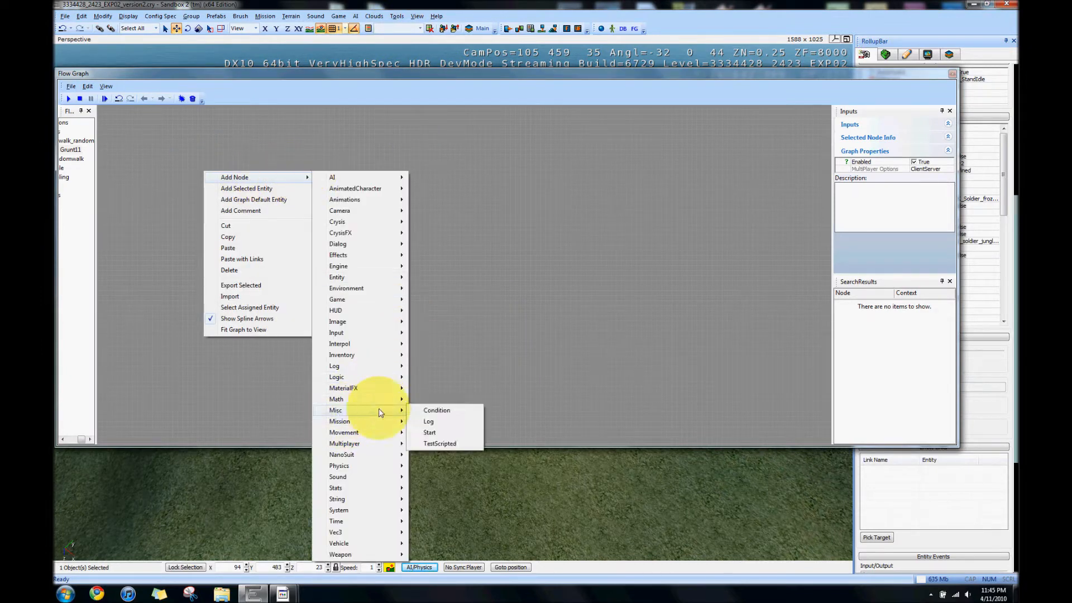
left_click(442, 436)
left_click_drag(239, 179, 126, 187)
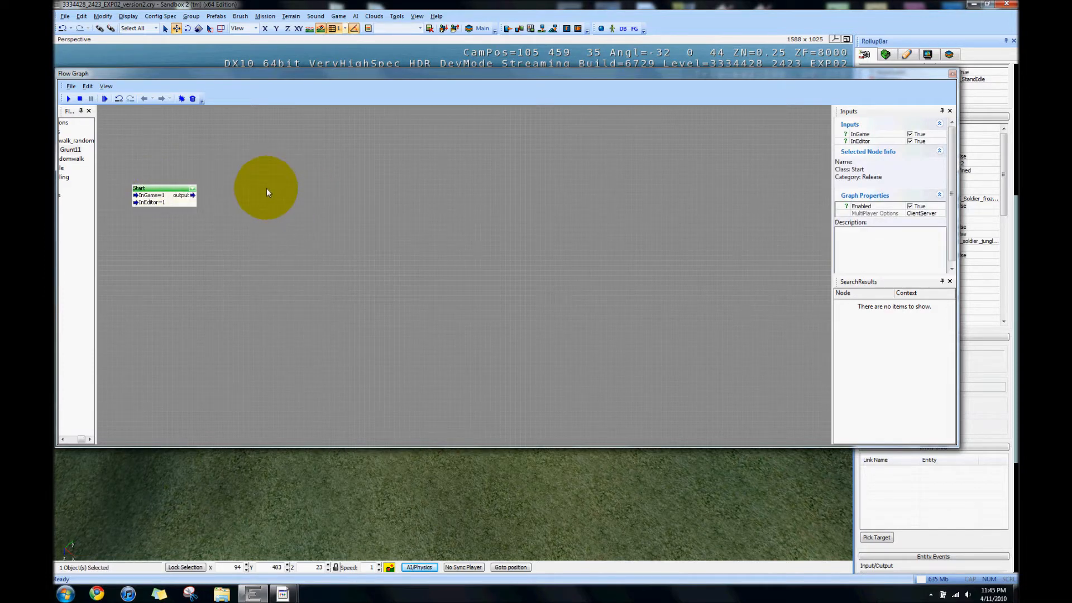
Add a Logic:Any node and place it just to the right of the Start node
right_click(273, 205)
mouse_move(297, 208)
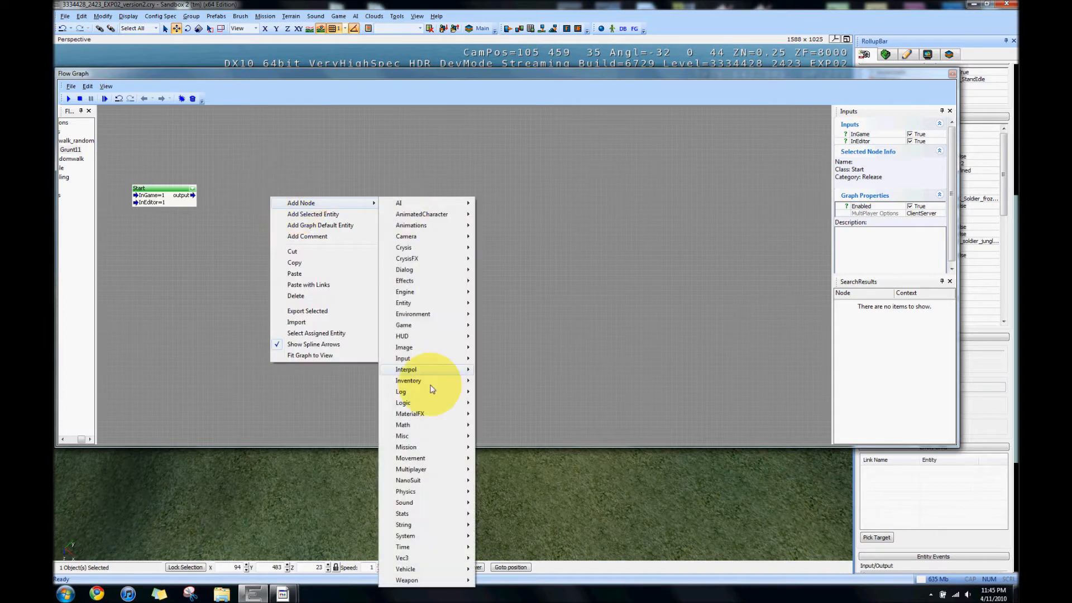
mouse_move(441, 404)
left_click(495, 424)
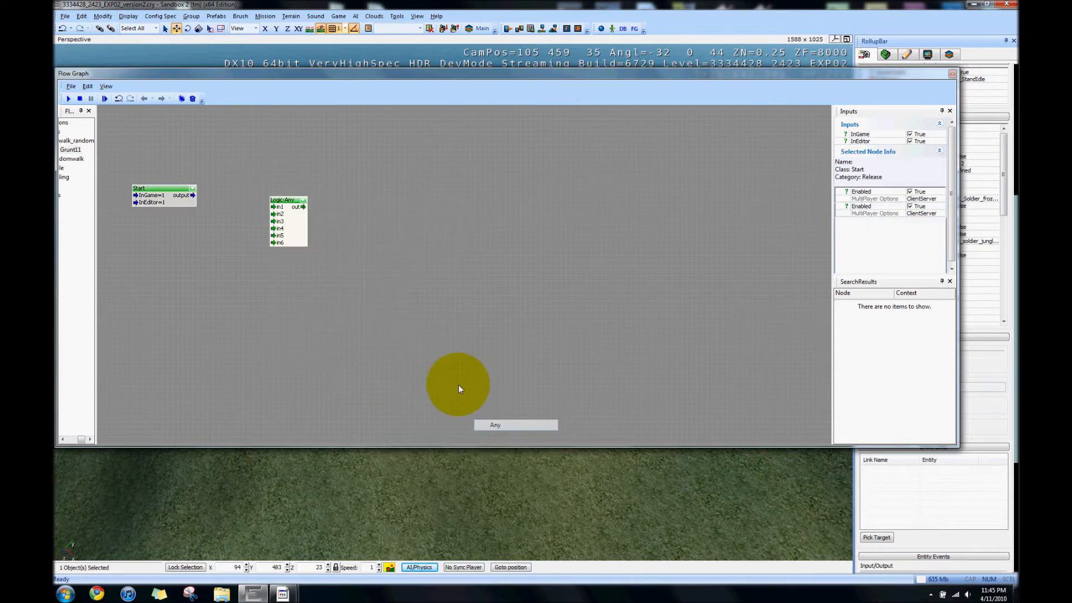
left_click_drag(281, 195, 243, 184)
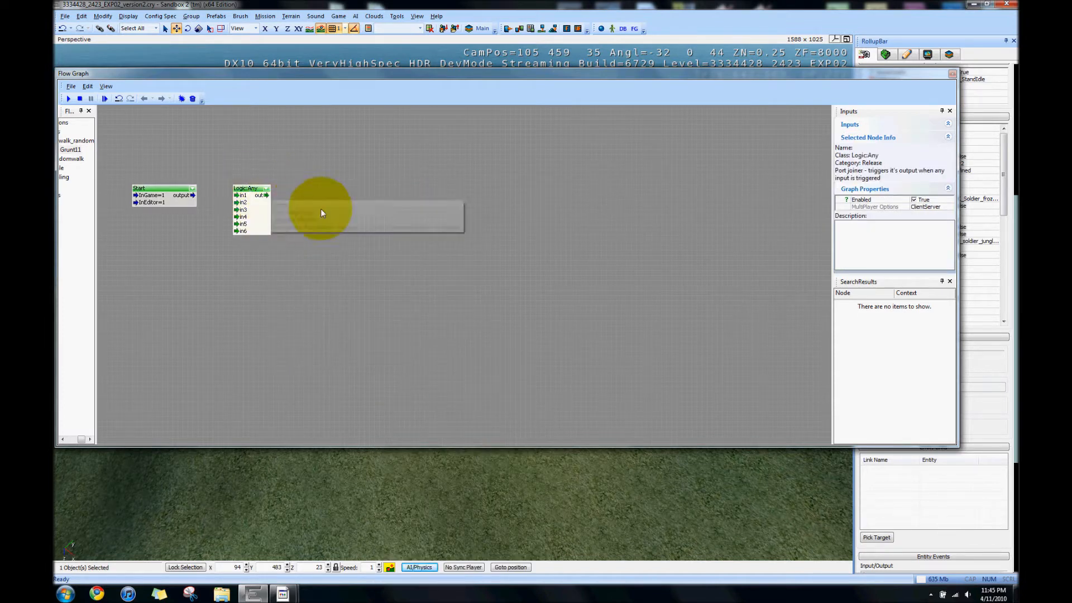
Add an AI:AIExecute node and place it below the Start and Logic:Any nodes
right_click(364, 213)
mouse_move(393, 220)
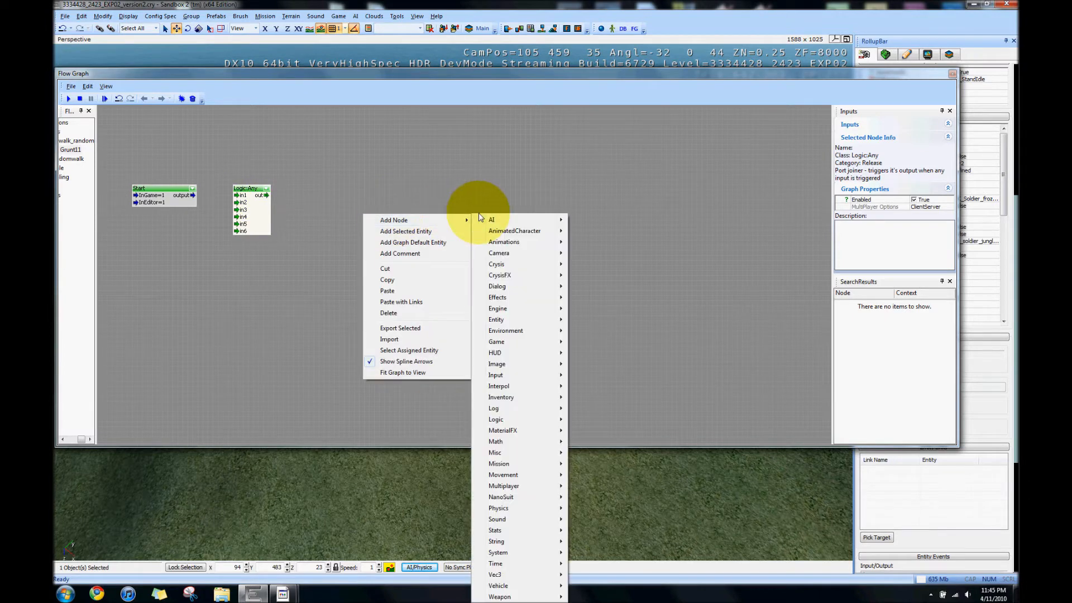
mouse_move(482, 219)
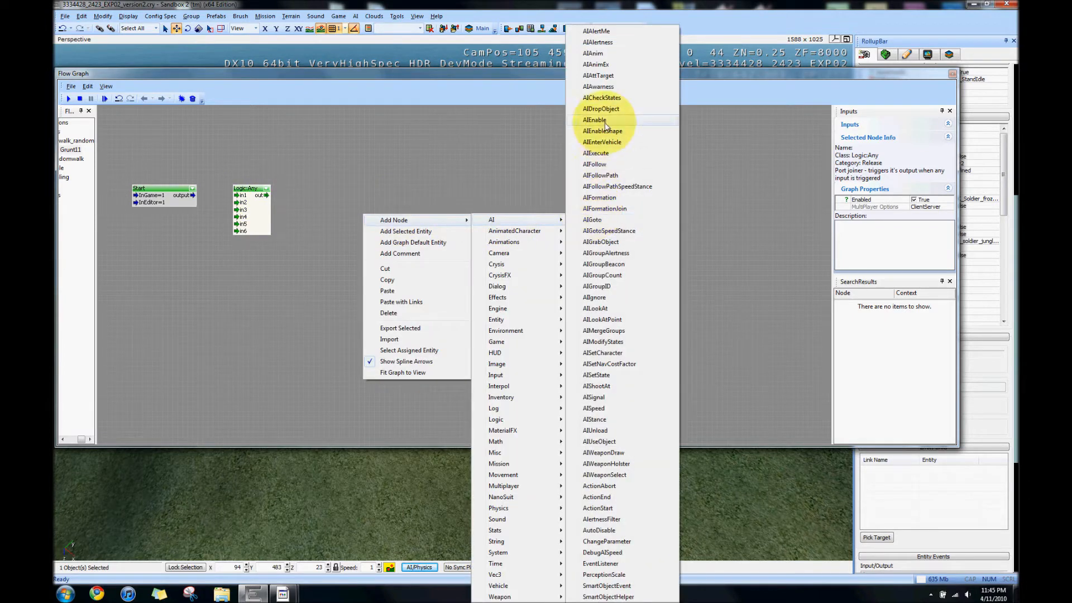
left_click(595, 153)
left_click_drag(426, 221, 226, 275)
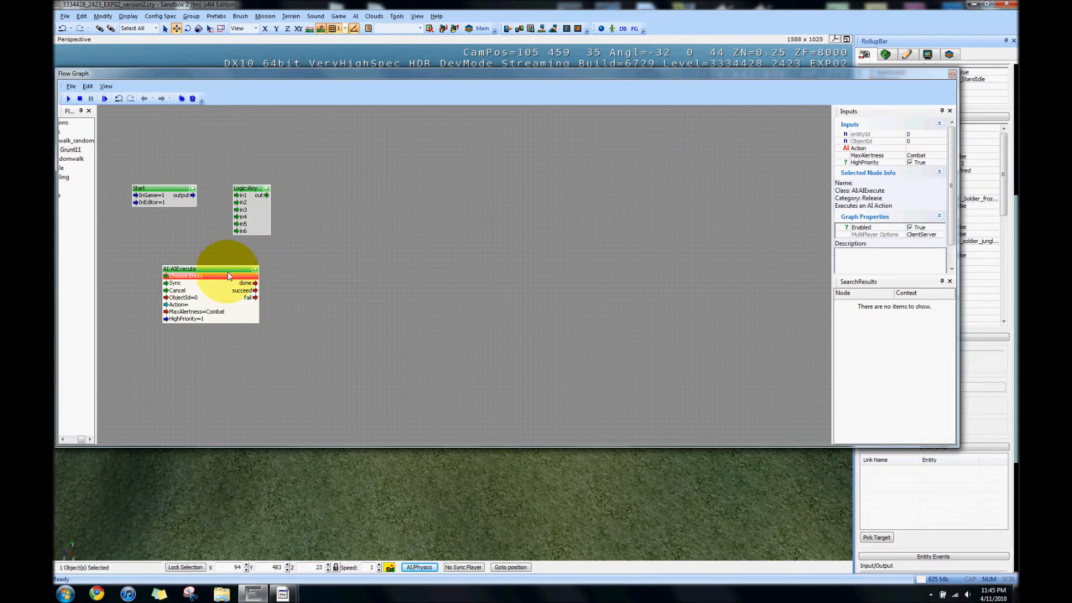
Add an Entity:EntityId node below the Start node and shift the AI:AIExecute node to its right to make room
right_click(411, 160)
mouse_move(447, 165)
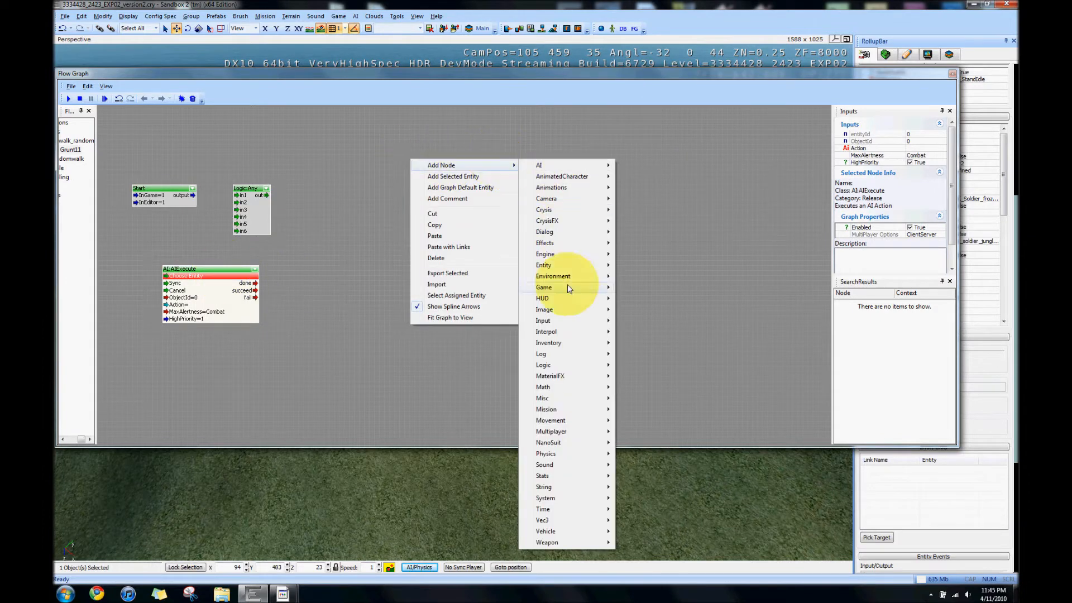
mouse_move(581, 265)
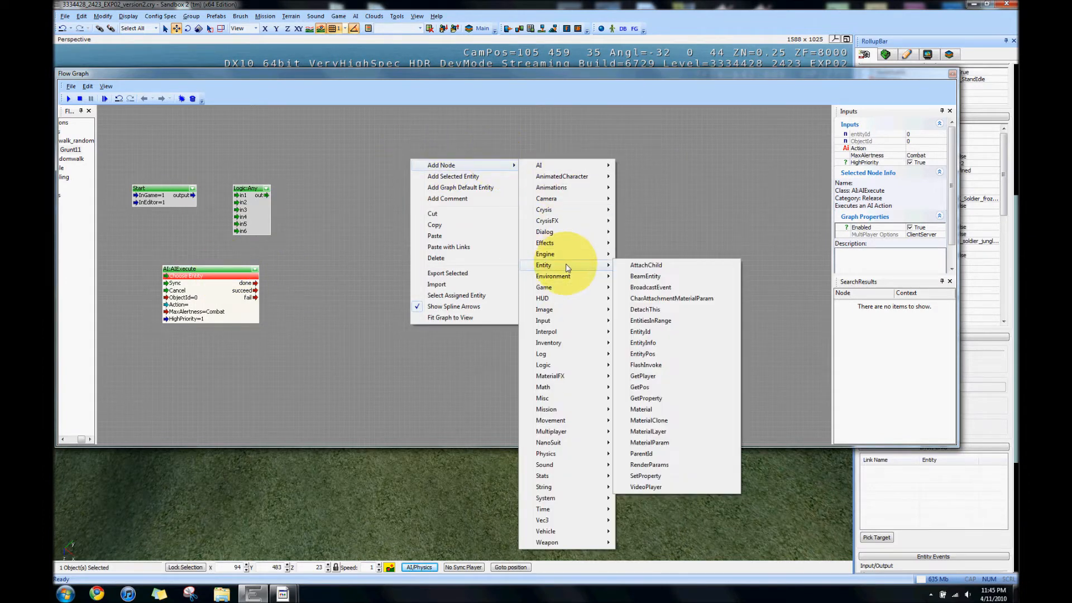
left_click(641, 331)
left_click_drag(420, 164, 127, 243)
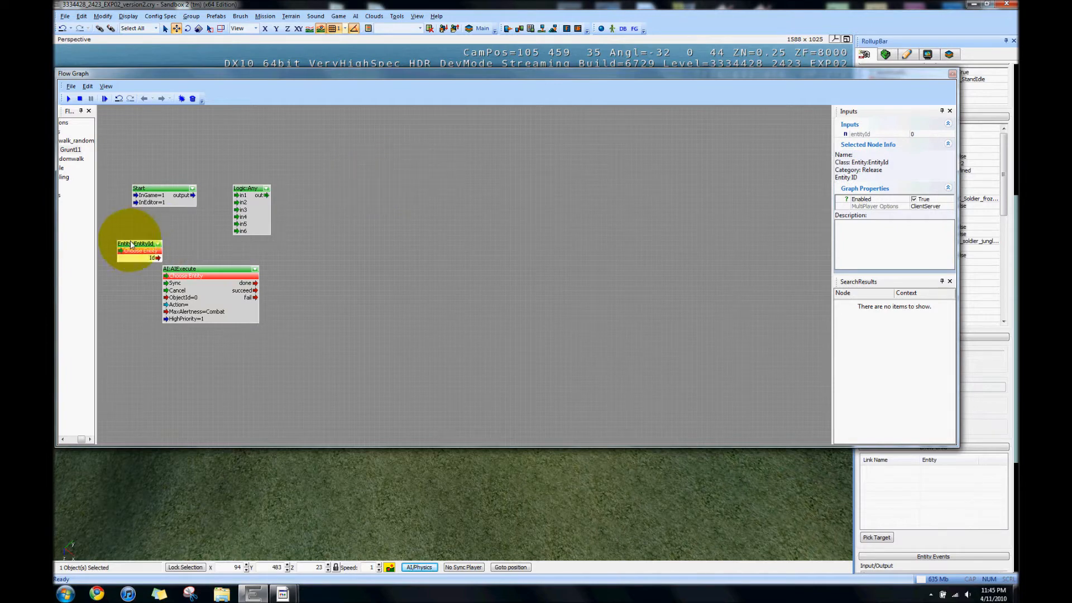
left_click_drag(202, 268, 247, 258)
Connect the Start output to in1 of Logic:Any and the Logic:Any out port to Sync on AI:AIExecute
left_click_drag(291, 77, 377, 74)
left_click_drag(282, 193, 325, 193)
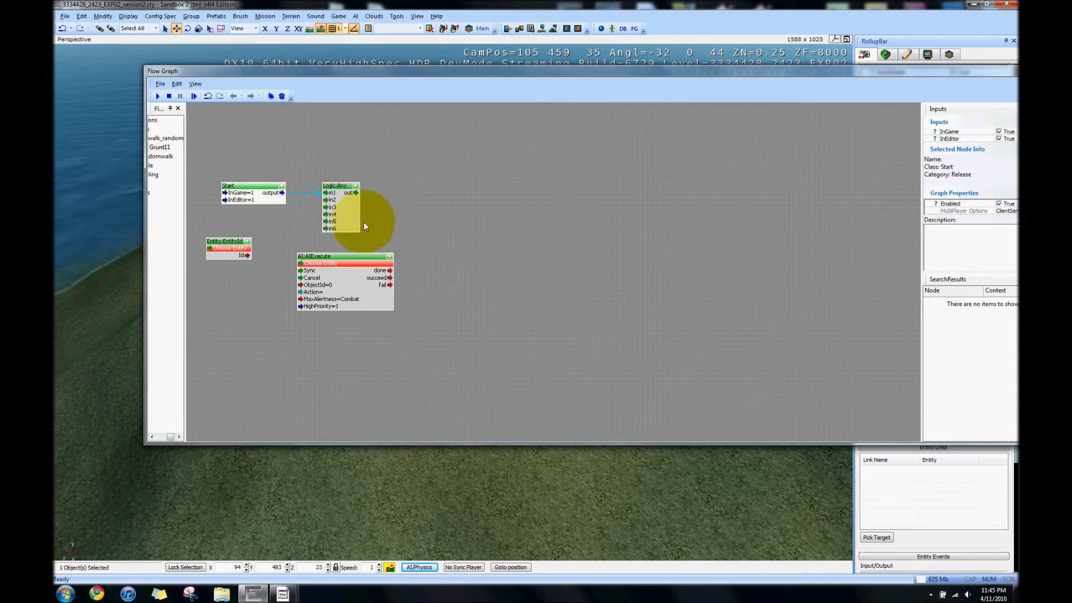
left_click_drag(356, 193, 289, 278)
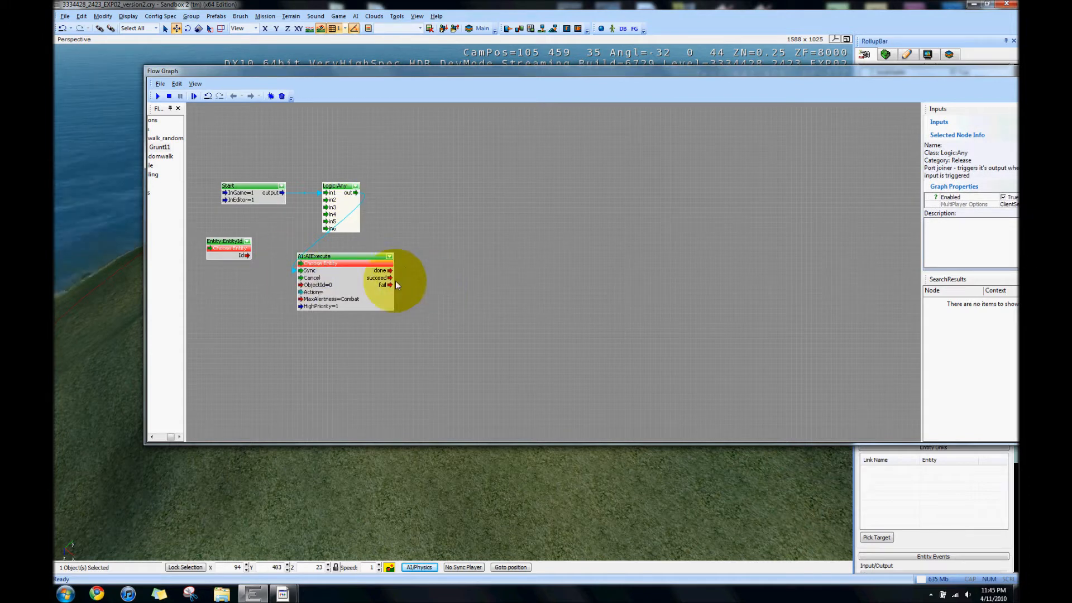
Connect the AI:AIExecute succeed port back to in2 of Logic:Any, and the EntityId Id port to AI:AIExecute's ObjectId
left_click_drag(390, 278, 325, 199)
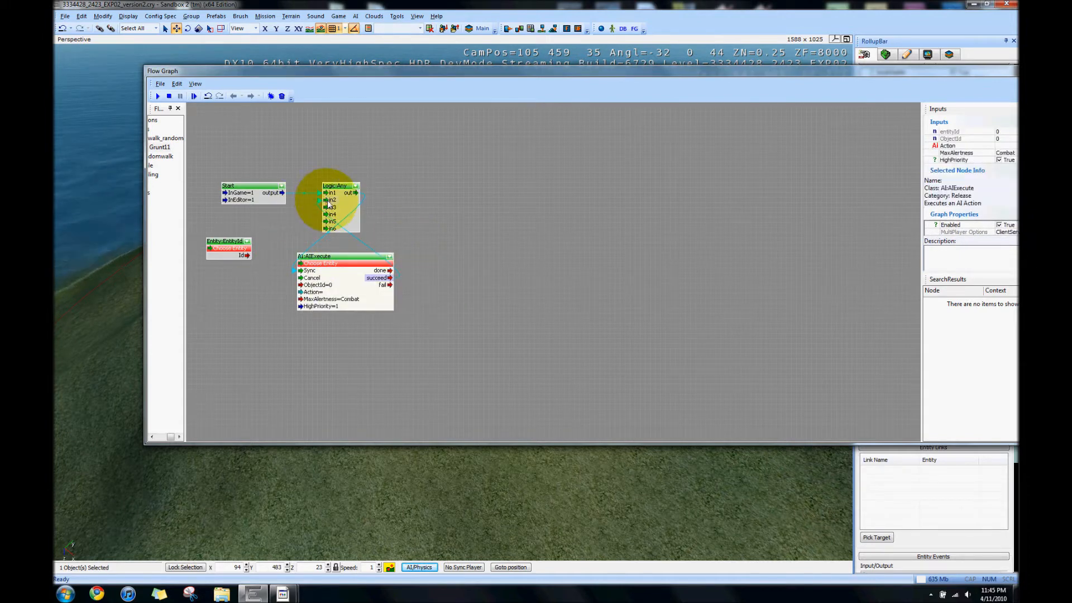
left_click_drag(246, 256, 300, 292)
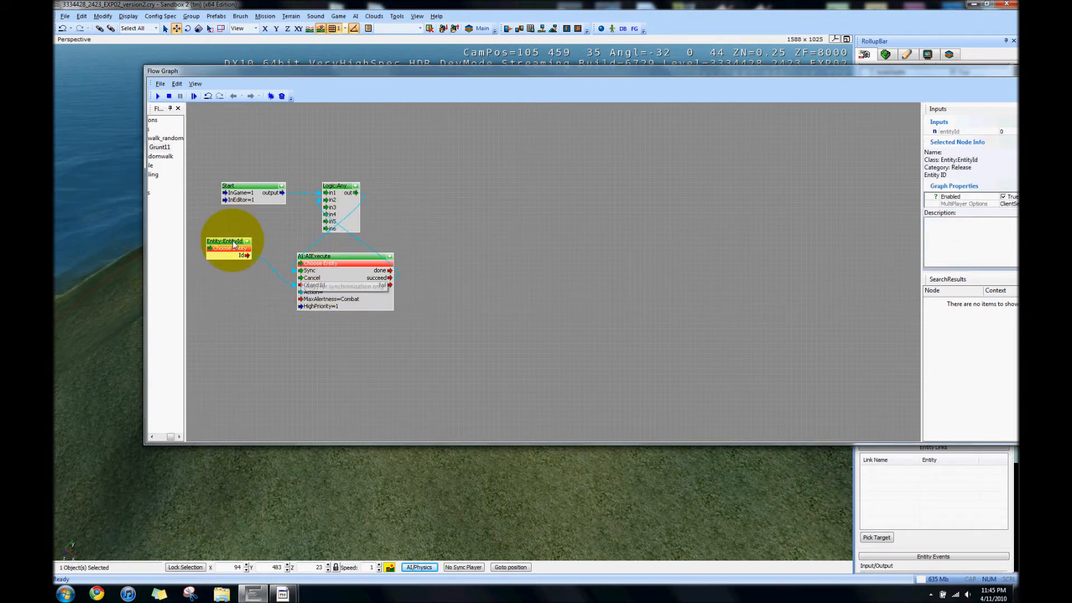
Select the red cube entity on the terrain and assign it to the Entity:EntityId node
left_click_drag(486, 79, 568, 78)
left_click(137, 256)
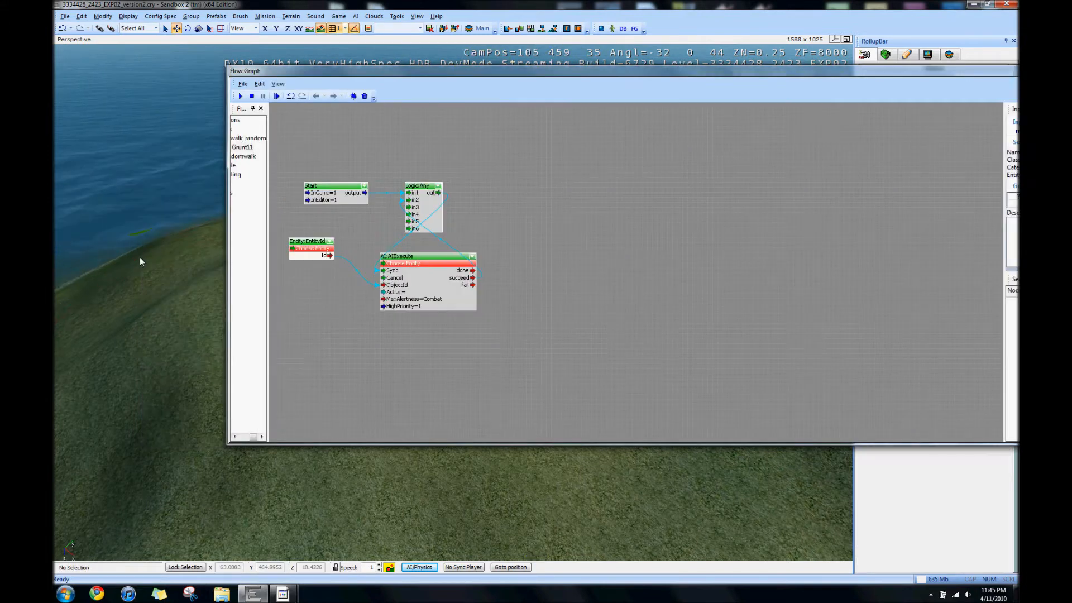
left_click_drag(227, 206, 574, 193)
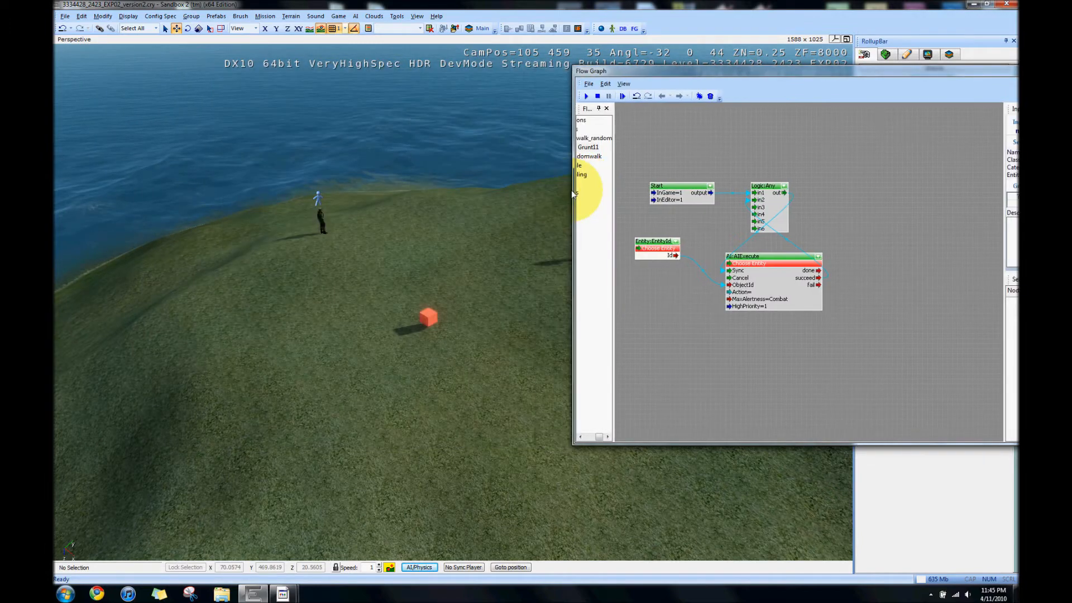
right_click_drag(442, 340, 483, 338)
left_click(305, 374)
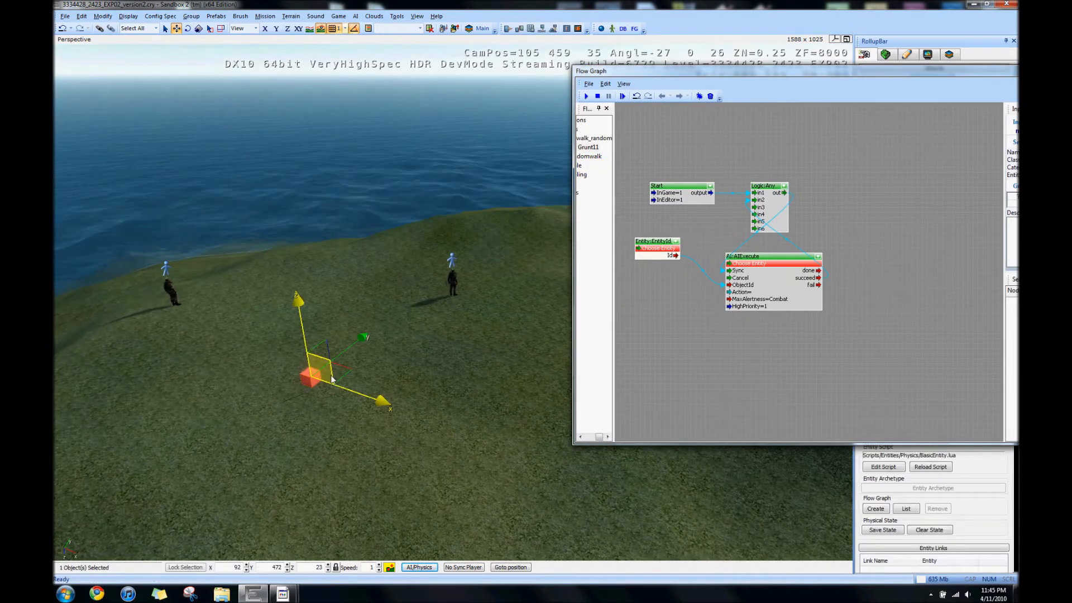
right_click(662, 244)
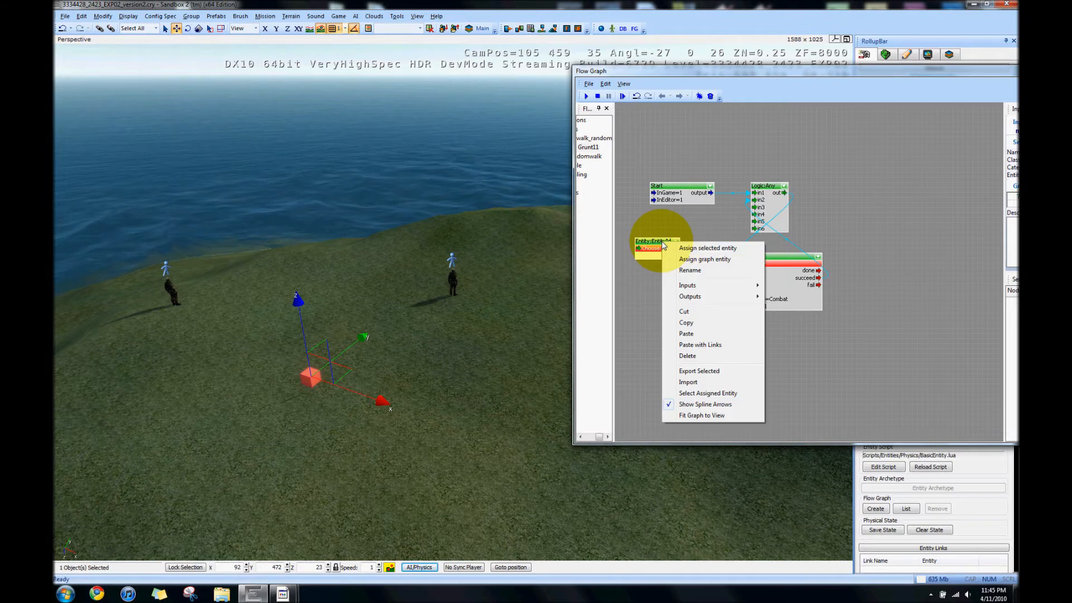
left_click(700, 249)
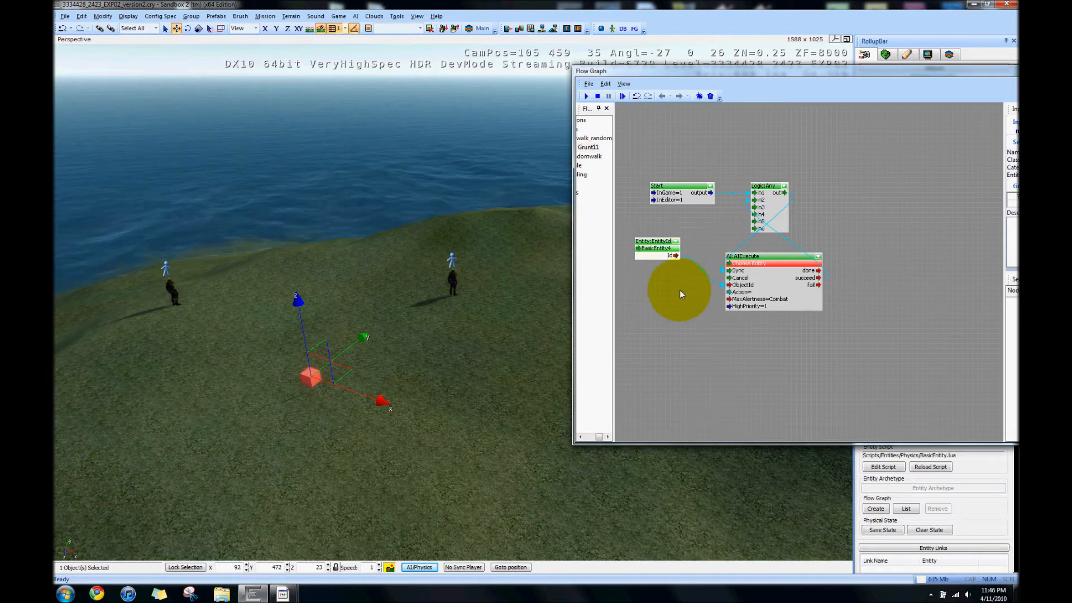
Select the Grunt that owns the flow graph and assign the graph entity to the AI:AIExecute node
left_click(483, 287)
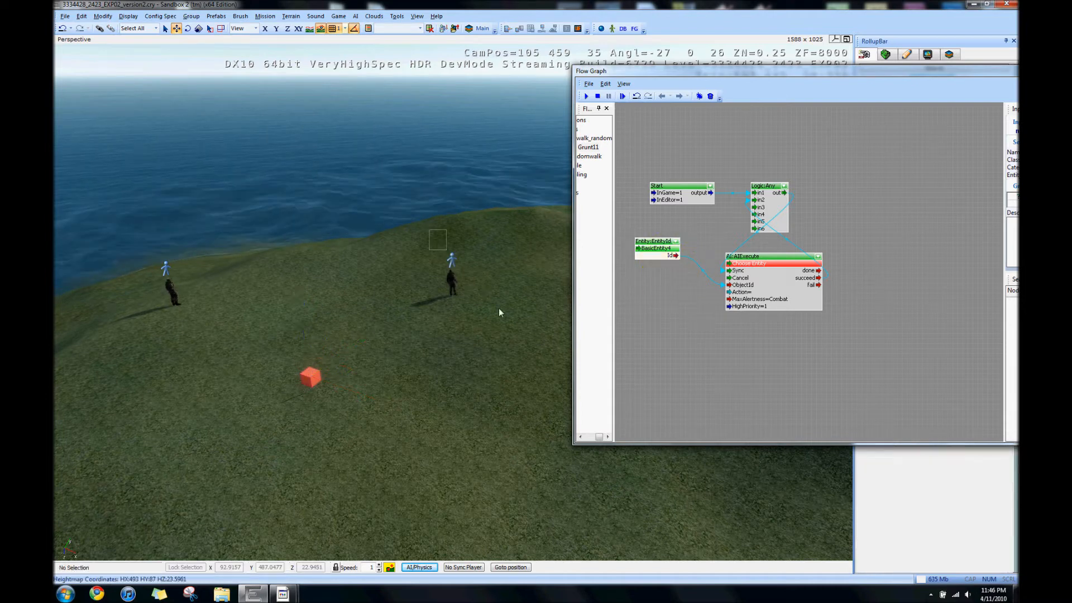
right_click(780, 258)
left_click(799, 272)
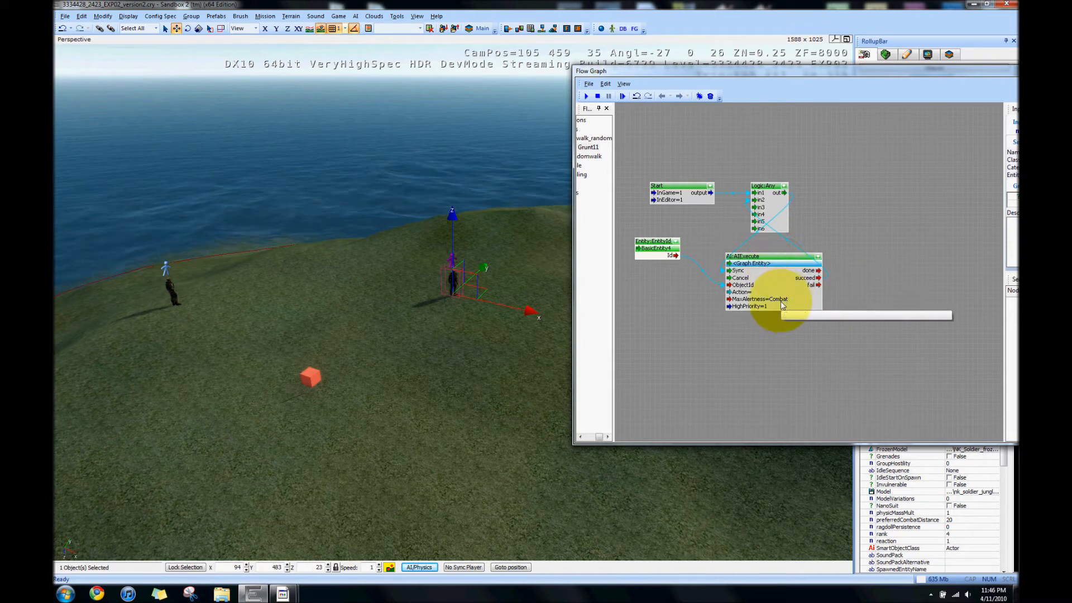
Set the AI:AIExecute node's Action input to the sprint_combat AI action
left_click(754, 296)
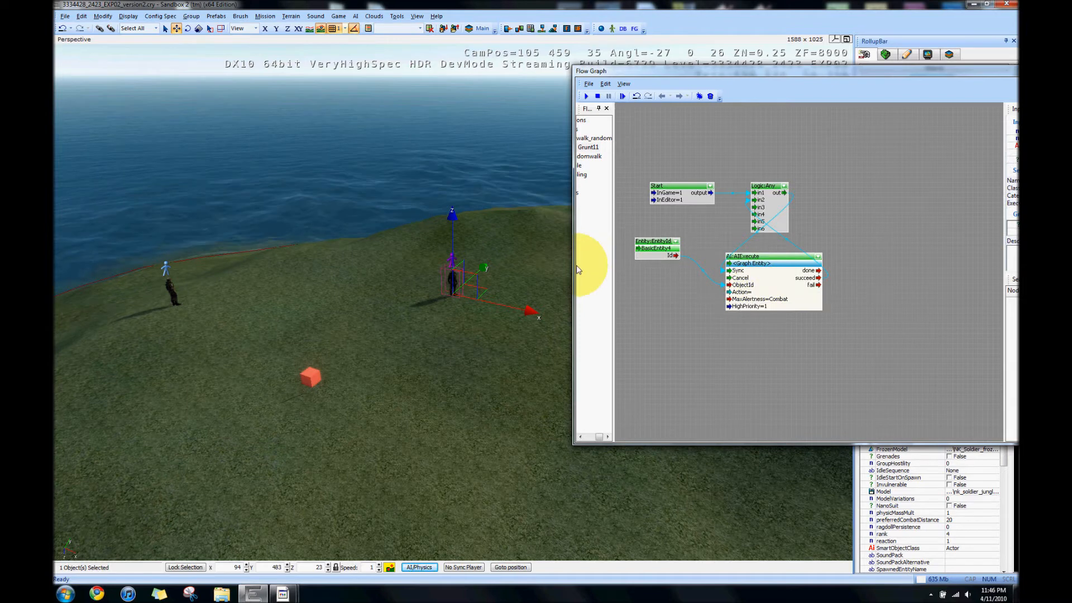
left_click_drag(577, 268, 371, 256)
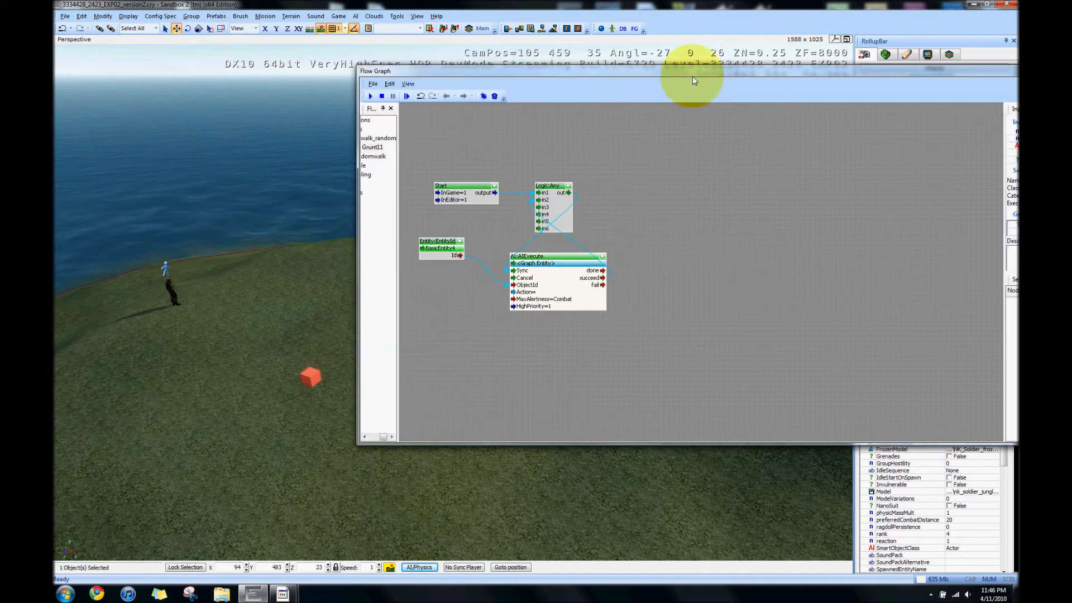
left_click_drag(692, 76, 476, 100)
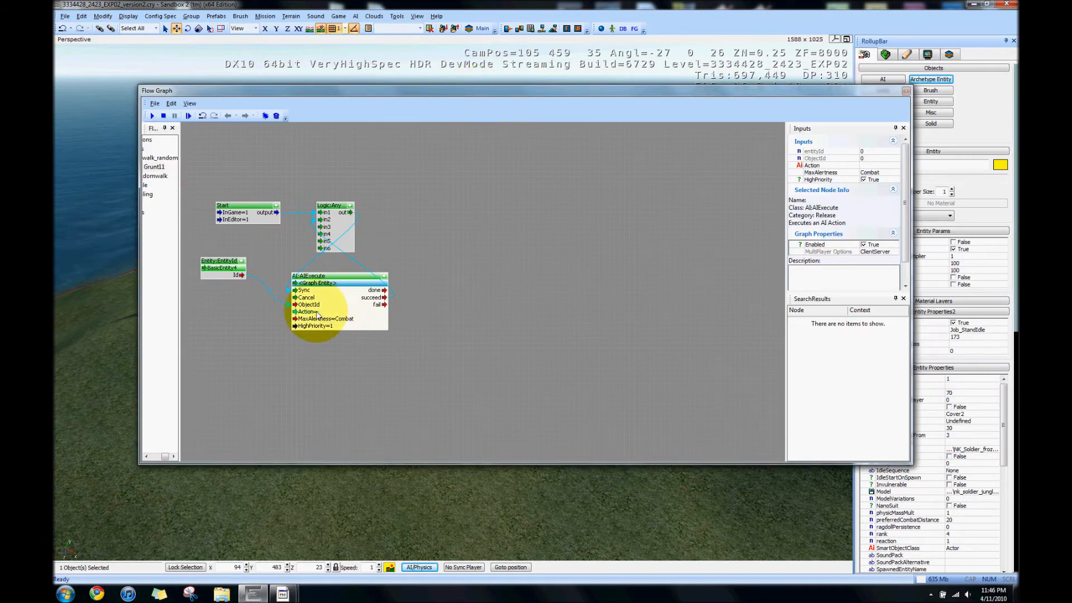
left_click(888, 172)
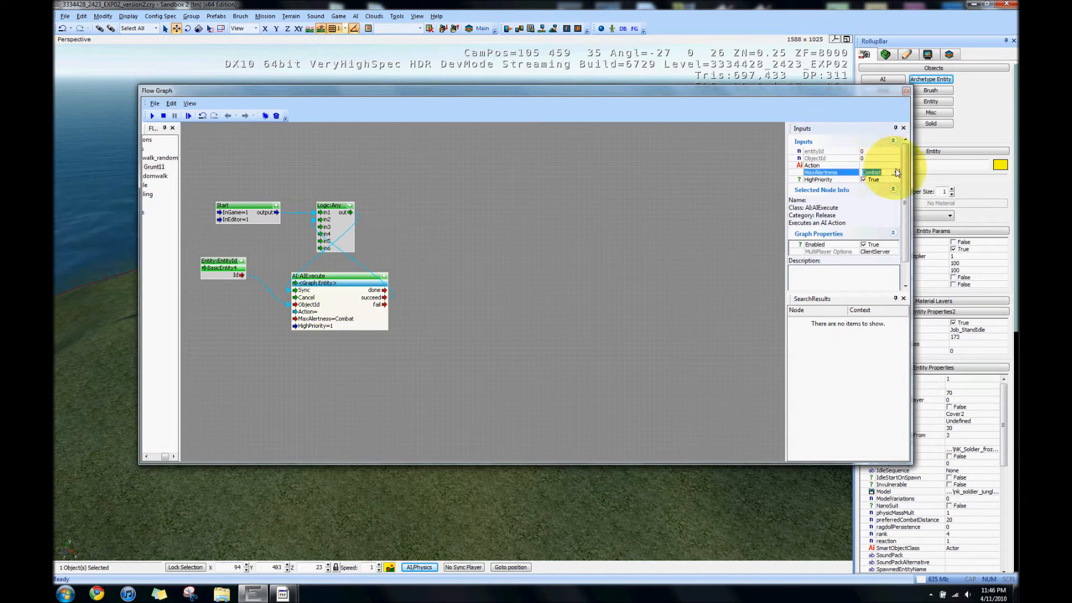
left_click(896, 167)
left_click(896, 166)
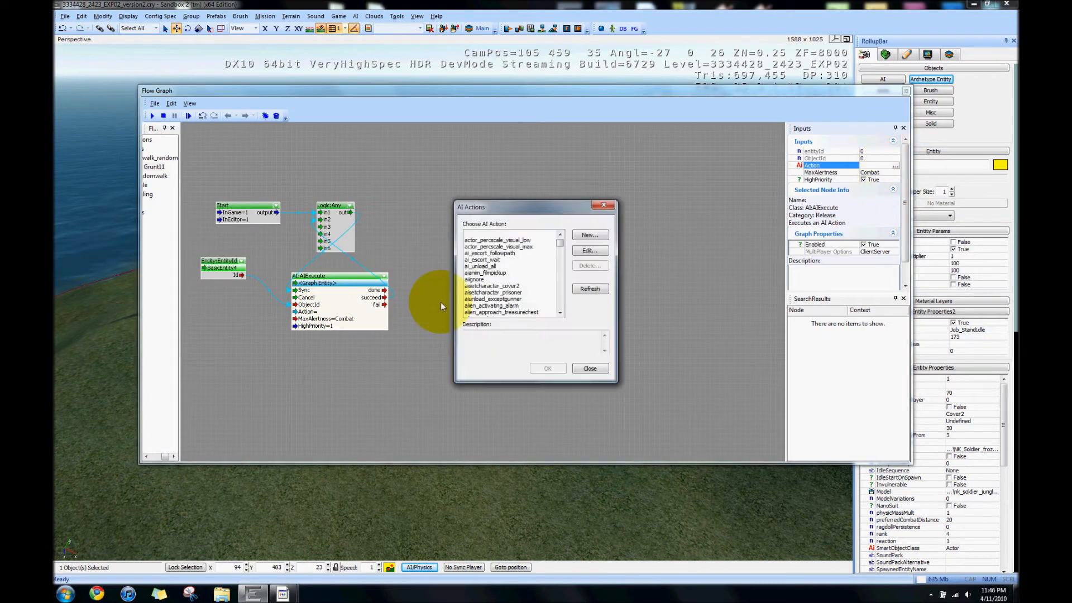
left_click_drag(560, 241, 560, 289)
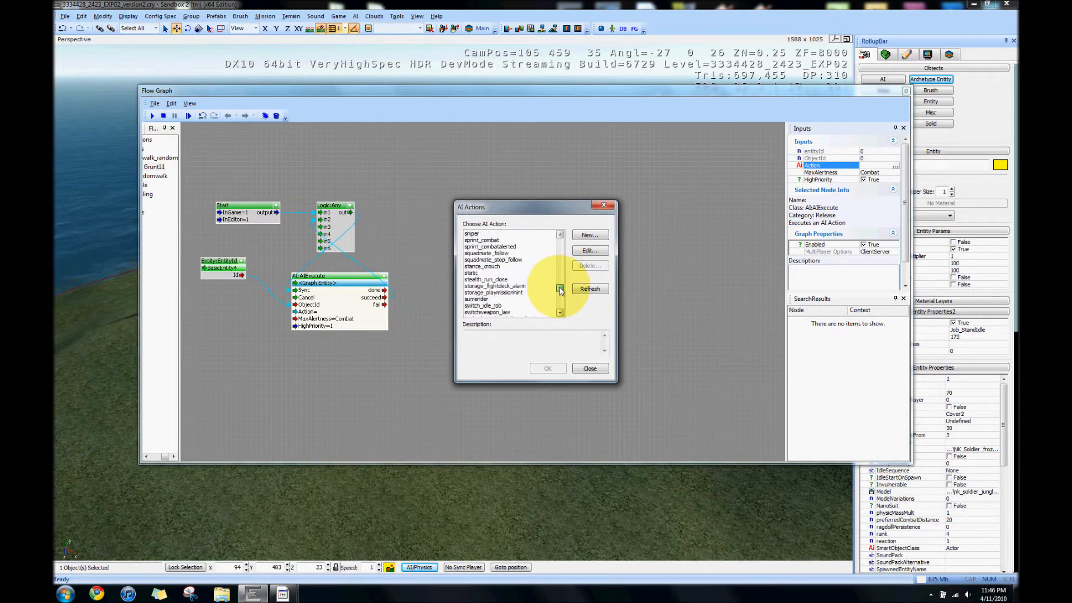
left_click(481, 240)
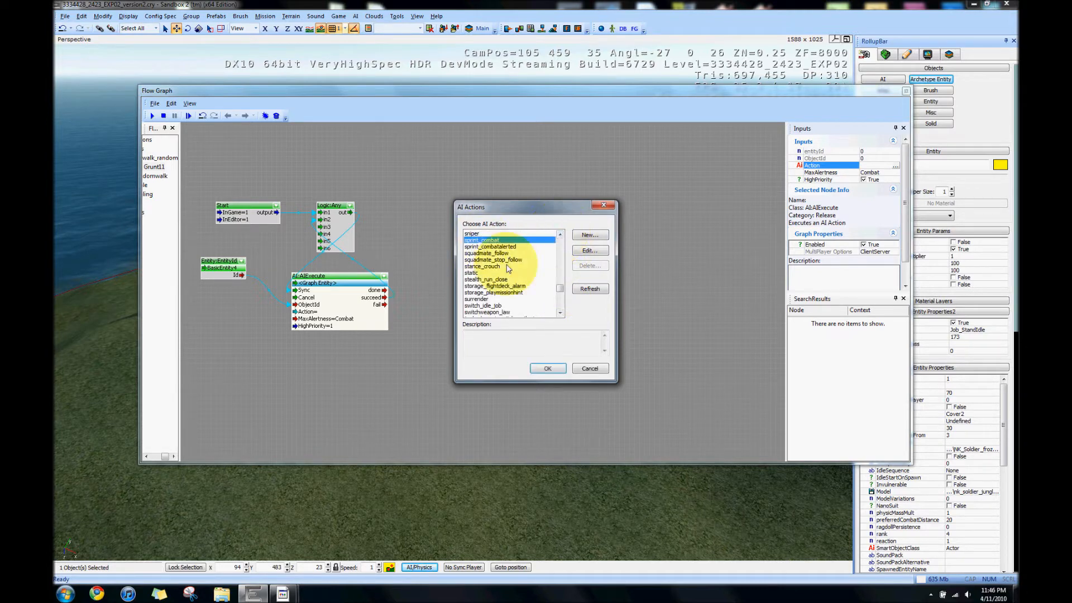
left_click(548, 369)
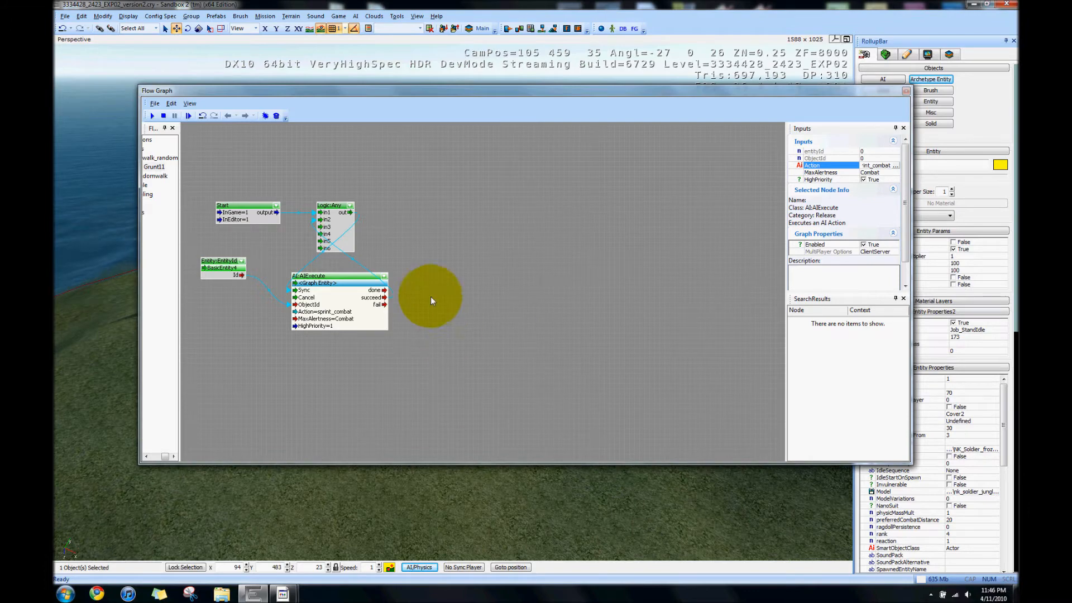
Add a second Logic:Any node and place it above and to the right of the first one
left_click_drag(484, 94, 477, 148)
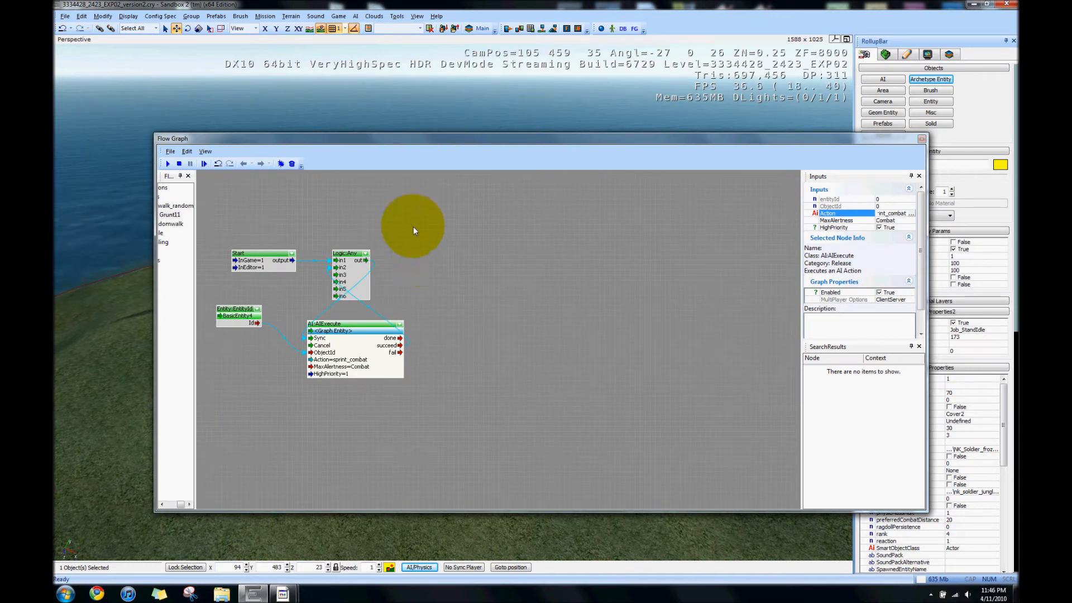
right_click(421, 233)
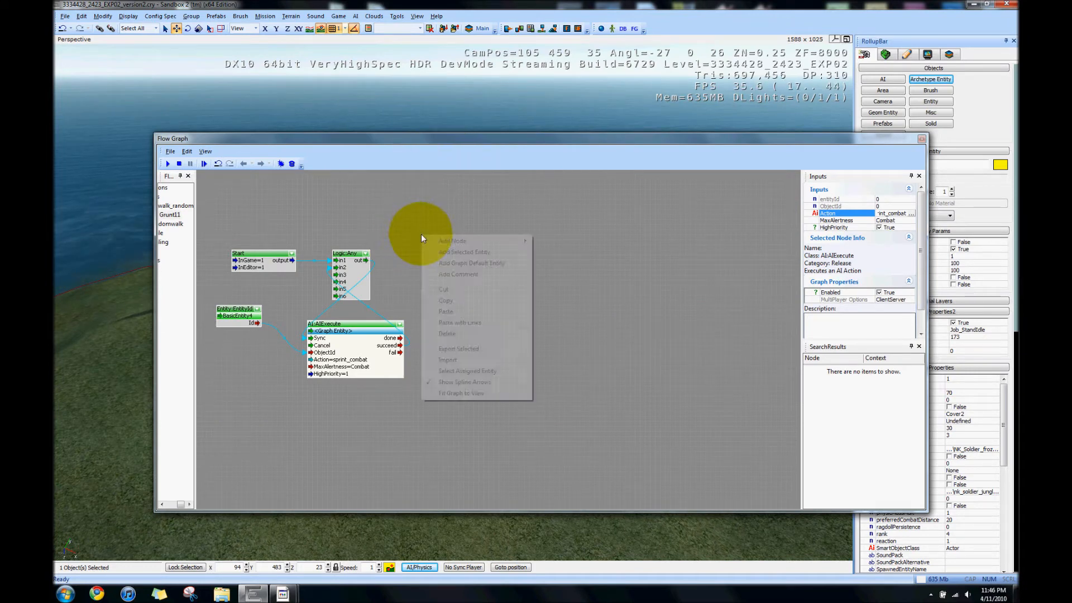
mouse_move(441, 241)
mouse_move(566, 223)
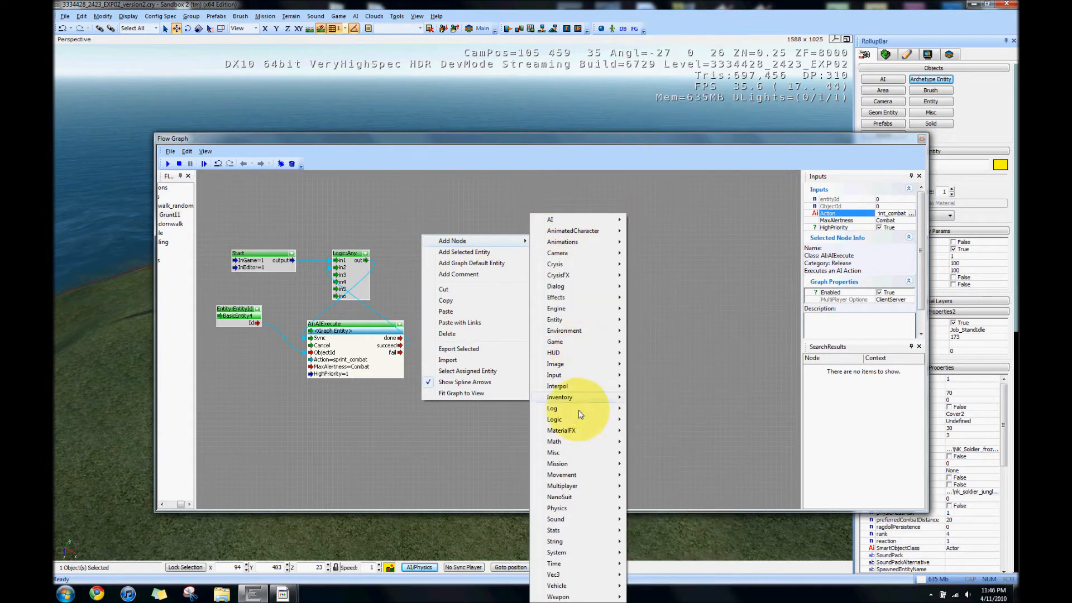
mouse_move(584, 420)
left_click(670, 430)
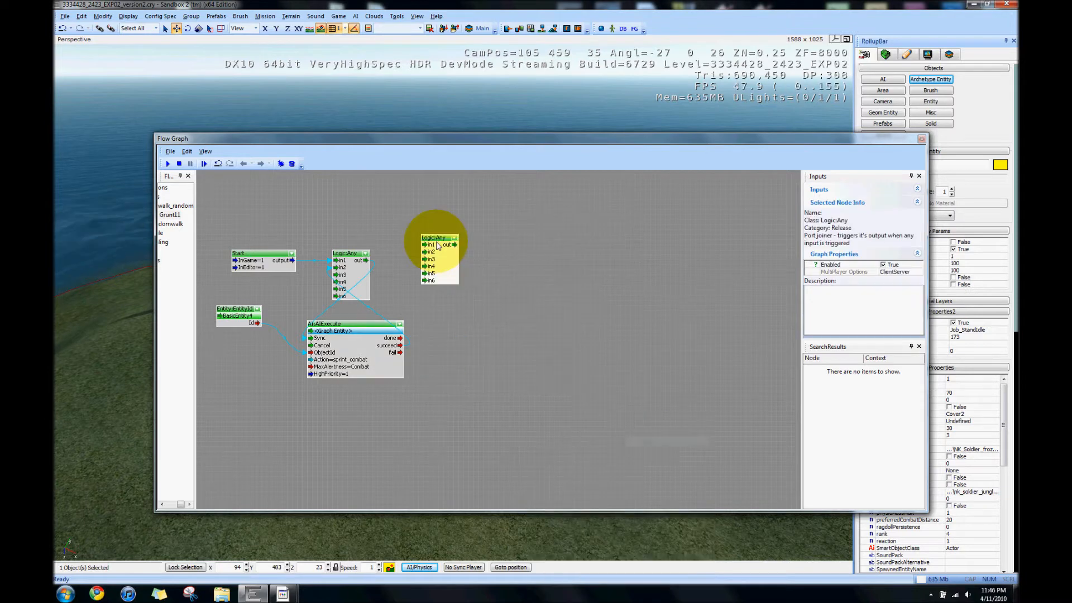
left_click_drag(439, 244, 436, 220)
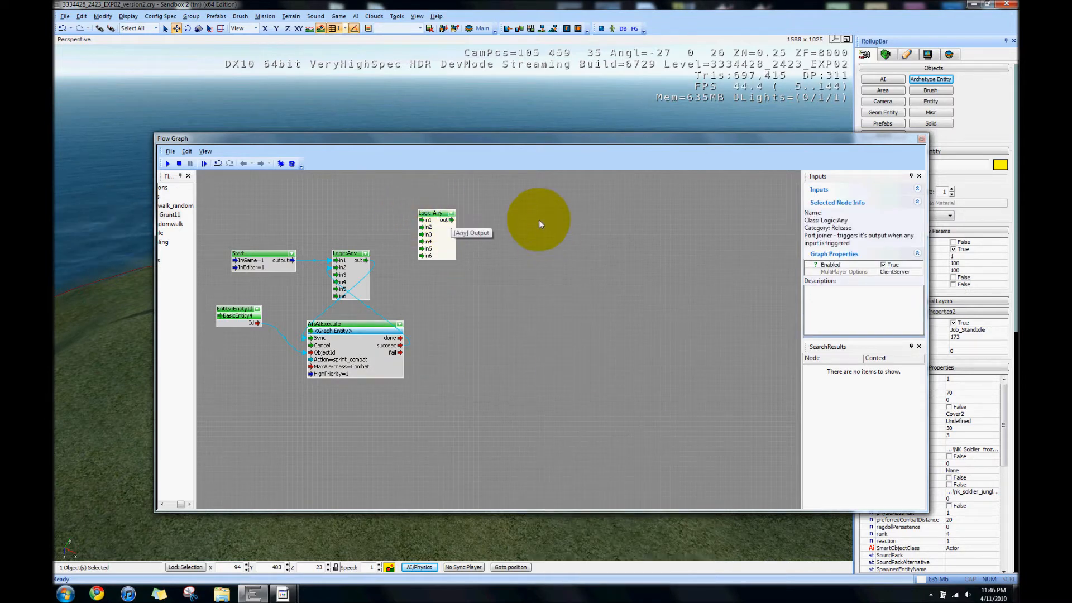
Add a Math:Random node, duplicate it, and stack the two nodes just right of the second Logic:Any node
right_click(538, 219)
mouse_move(586, 225)
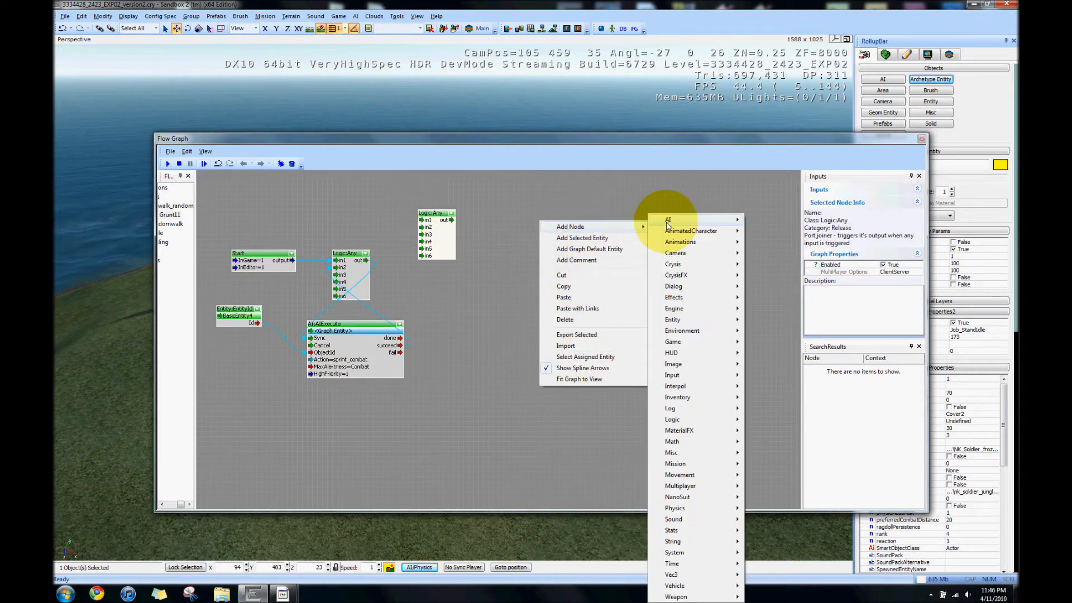
mouse_move(705, 446)
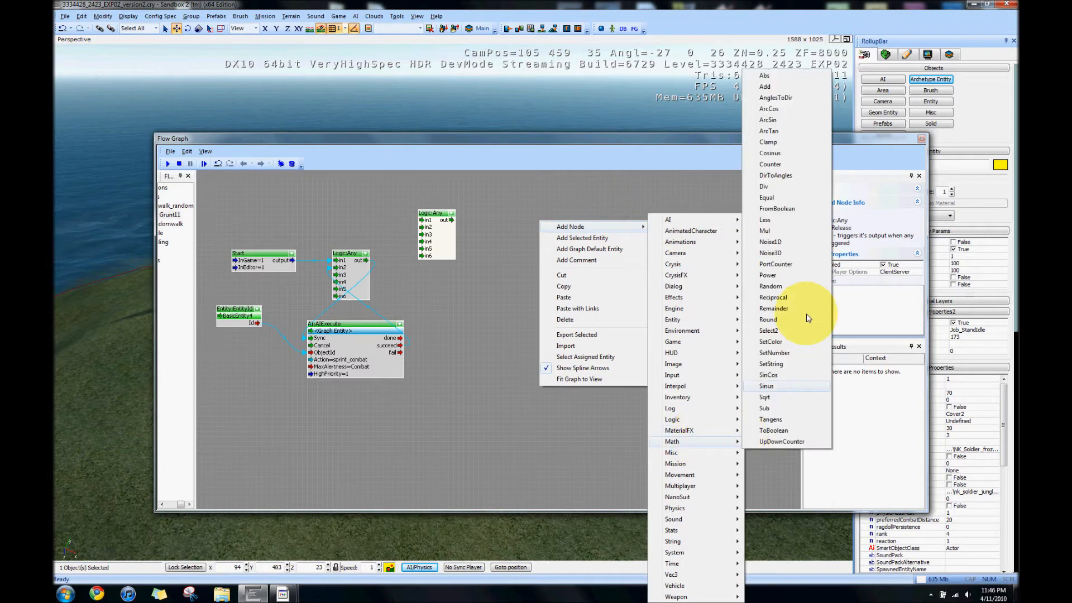
left_click(770, 286)
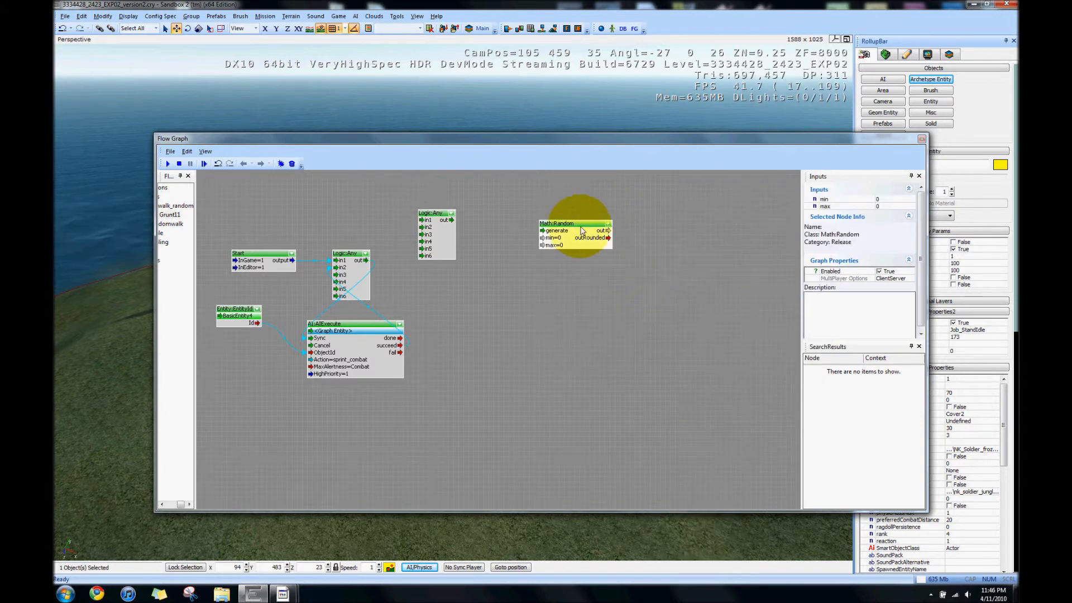
key("ctrl+c")
key("ctrl+v")
left_click_drag(599, 268, 526, 278)
left_click(502, 228)
left_click_drag(557, 222, 512, 204)
left_click_drag(532, 279, 533, 248)
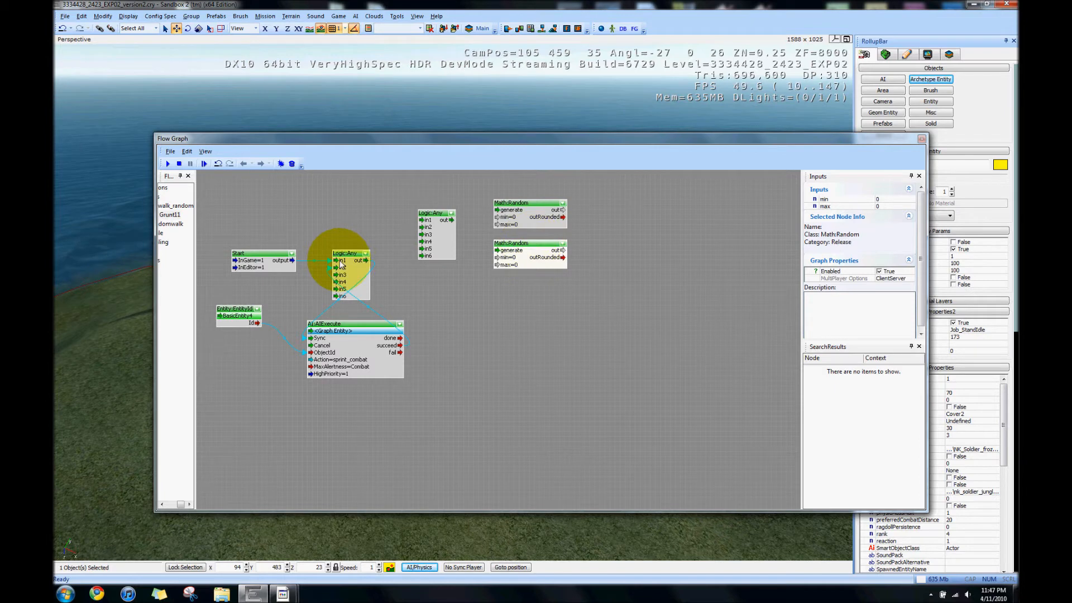
Connect Start's output and AI:AIExecute's succeed port to in1 and in2 of the second Logic:Any, and its out port to both Math:Random generate inputs
left_click_drag(291, 261, 421, 222)
left_click_drag(400, 345, 489, 252)
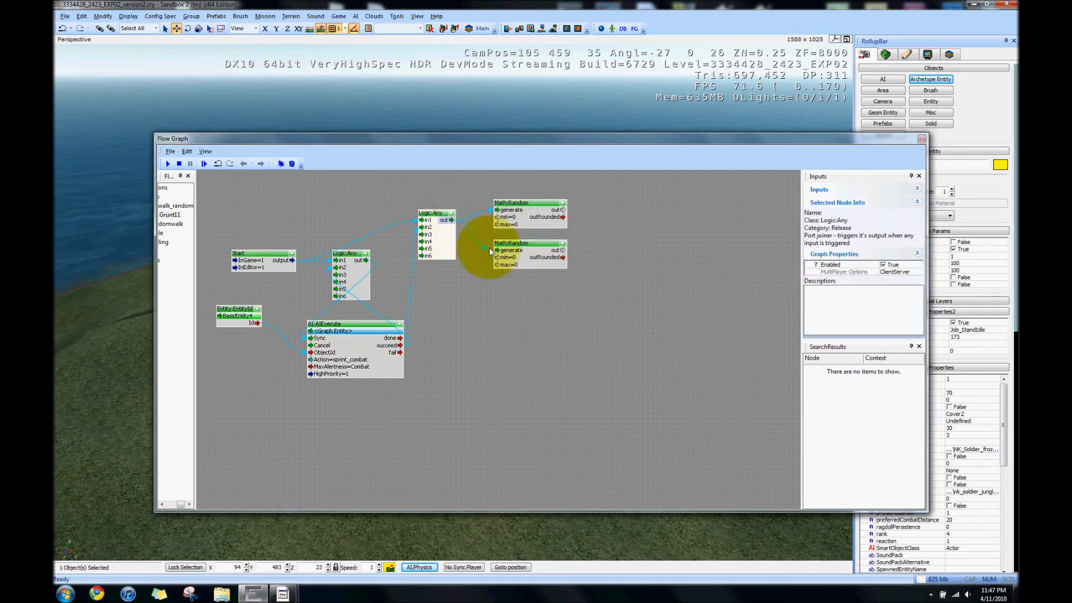
Add a Vec3:ToVec3 node right of the Math:Random nodes and connect their out ports to its x and y inputs
right_click(591, 229)
mouse_move(631, 239)
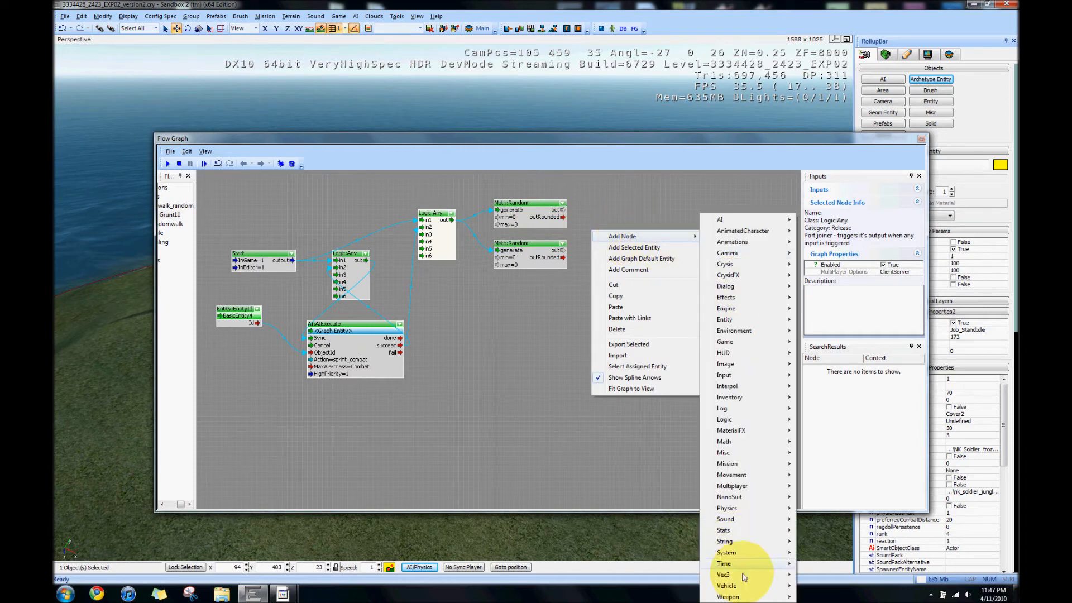
mouse_move(763, 577)
left_click(821, 575)
left_click_drag(610, 239, 629, 209)
left_click_drag(562, 210, 613, 210)
left_click_drag(562, 250, 613, 216)
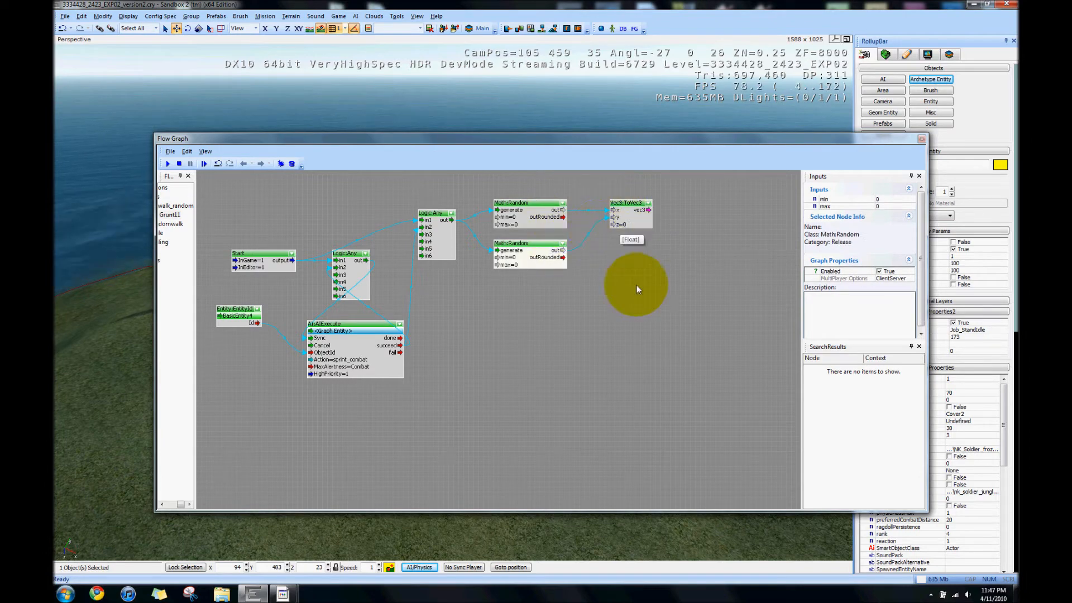
Narrow the Flow Graph window to uncover the Grunts and the cube in the viewport, keeping the Math:Random nodes readable
left_click(636, 285)
left_click_drag(154, 220, 265, 234)
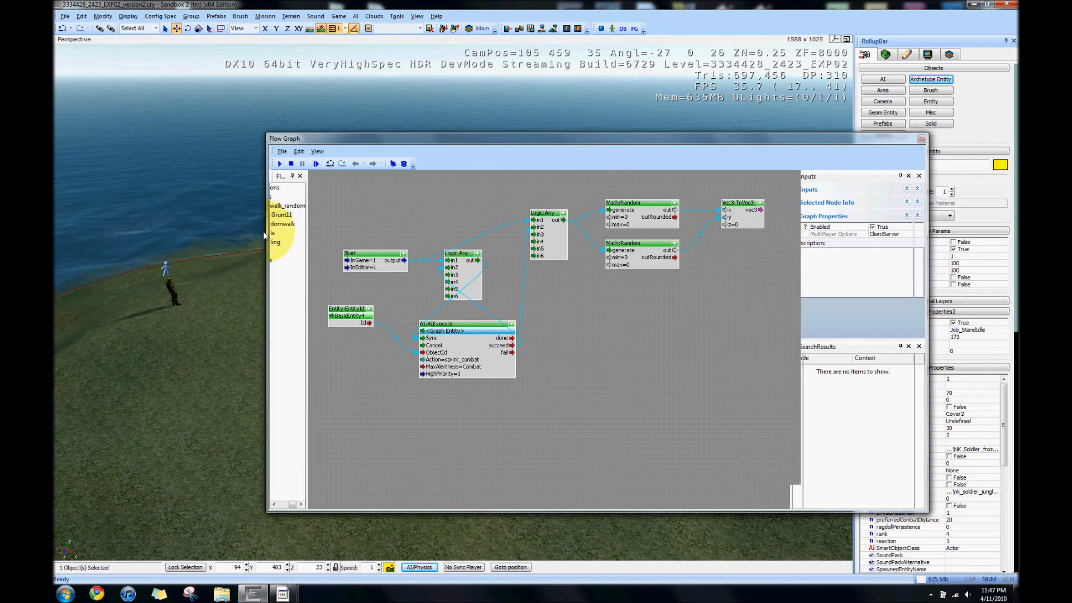
right_click_drag(600, 300, 427, 325)
scroll(441, 316, "up", 5)
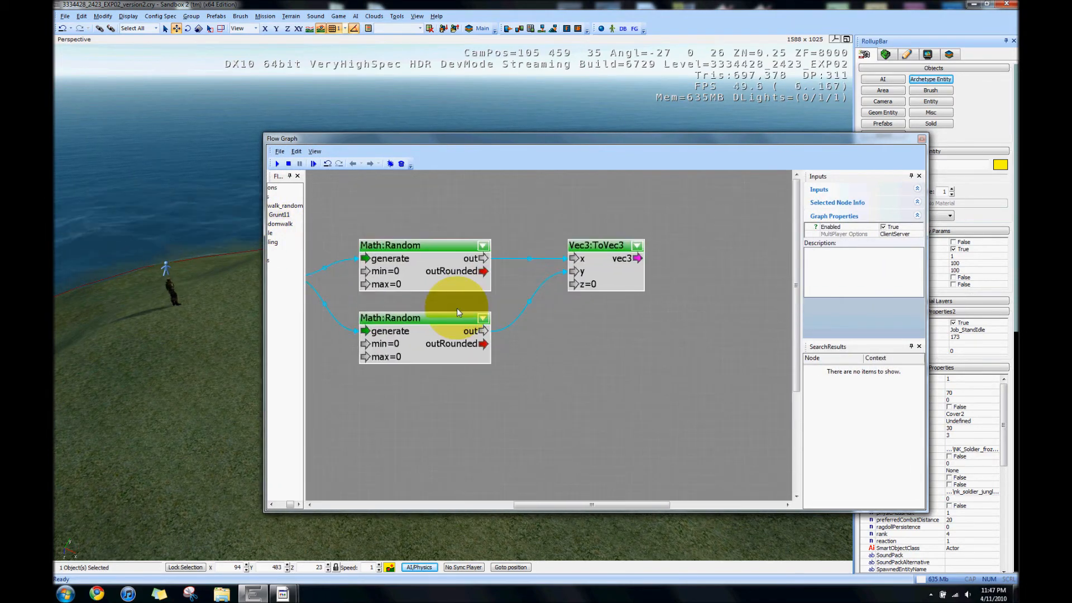
left_click_drag(267, 280, 449, 278)
left_click(309, 424)
right_click_drag(351, 391, 378, 406)
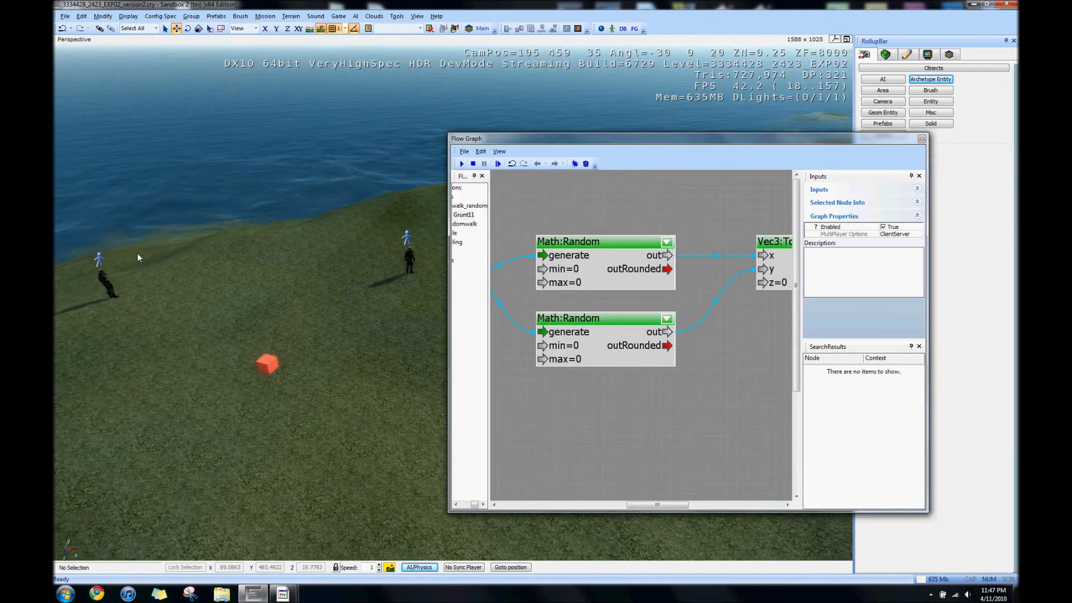
left_click(97, 256)
key("Delete")
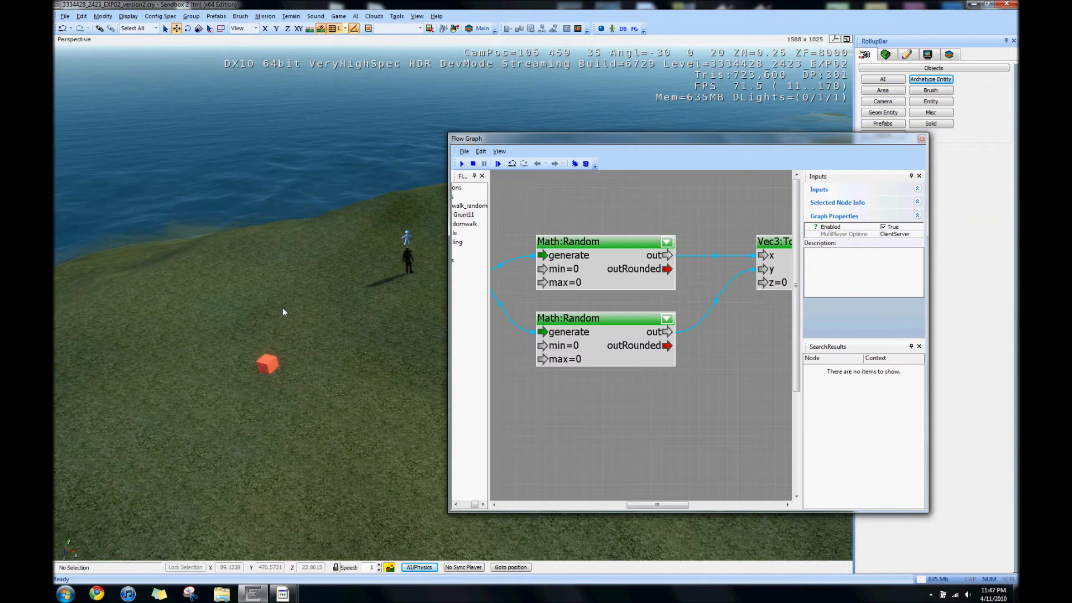
mouse_move(374, 329)
right_mouse_down()
mouse_move(340, 329)
mouse_move(375, 326)
right_mouse_up()
key("ctrl+z")
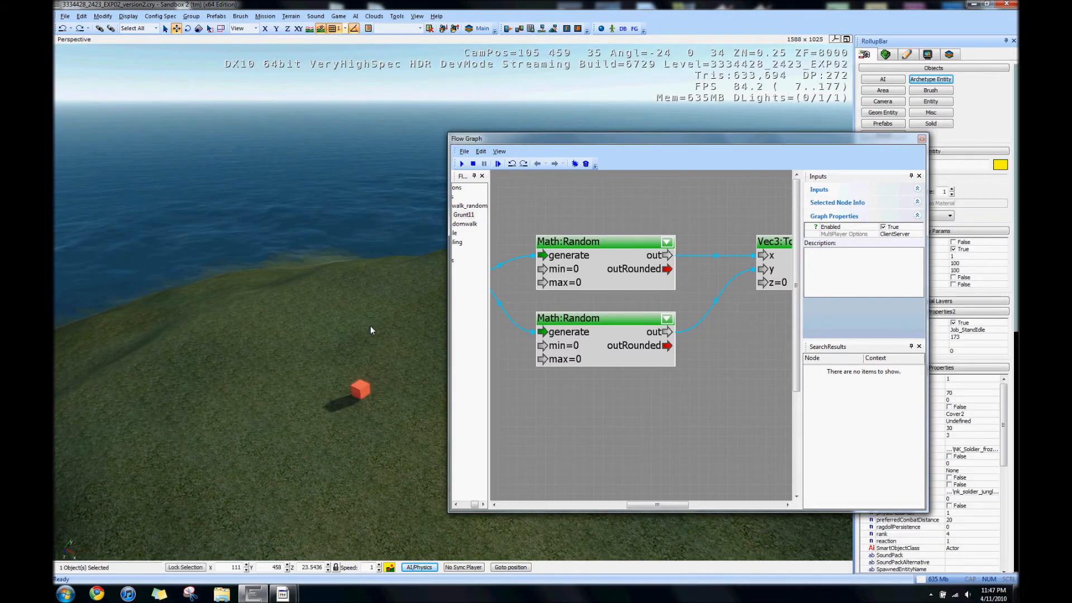
key("ctrl+z")
left_click(958, 260)
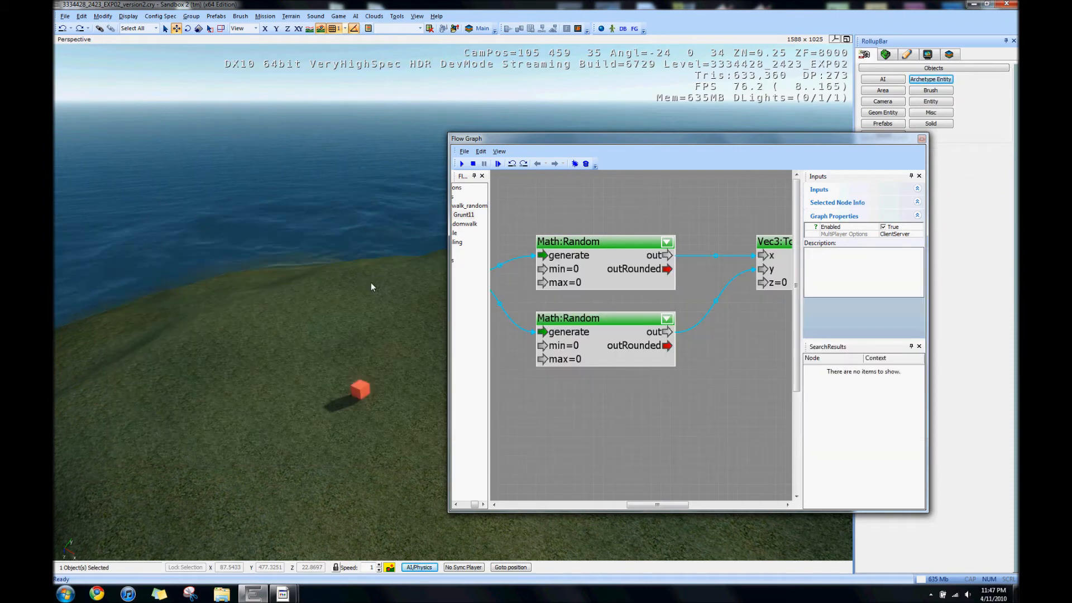
Check the X coordinates of two Grunts in the viewport and set the upper Math:Random node's min to 79 and max to 105
right_click_drag(359, 308, 378, 297)
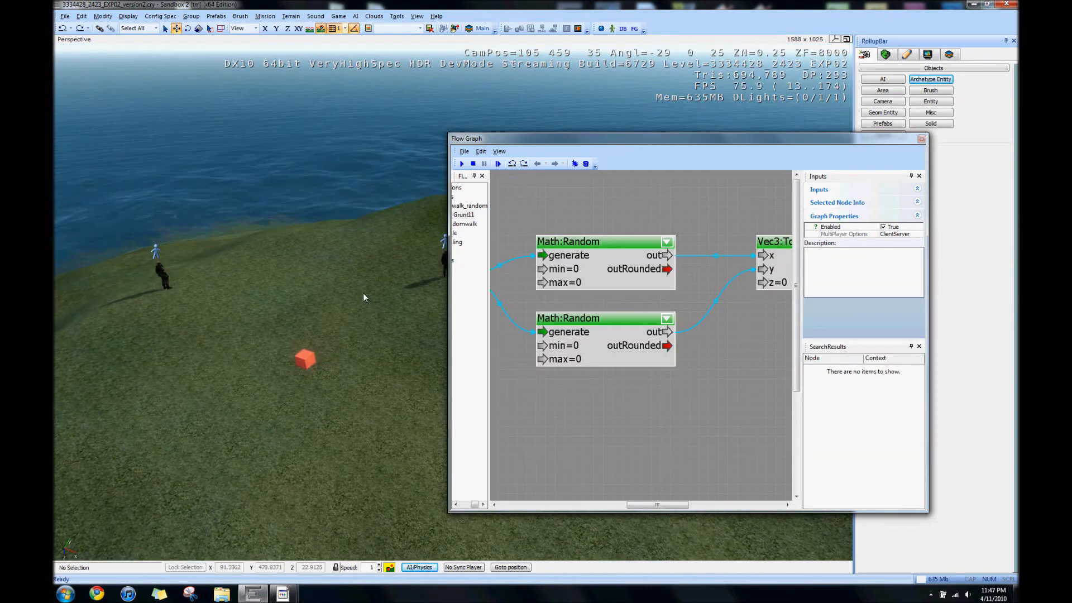
left_click_drag(227, 339, 110, 222)
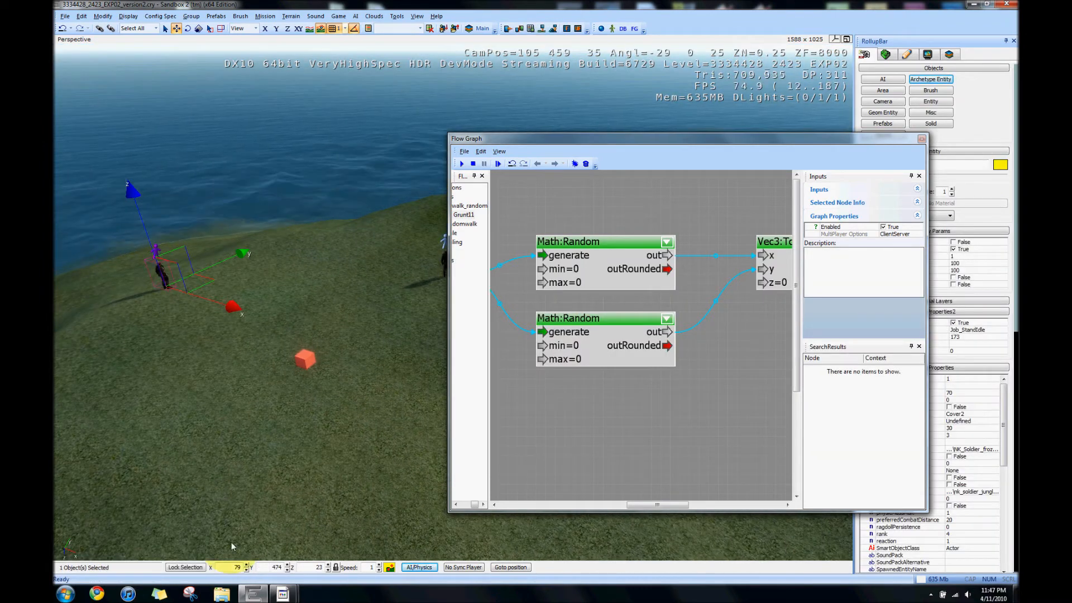
left_click(233, 569)
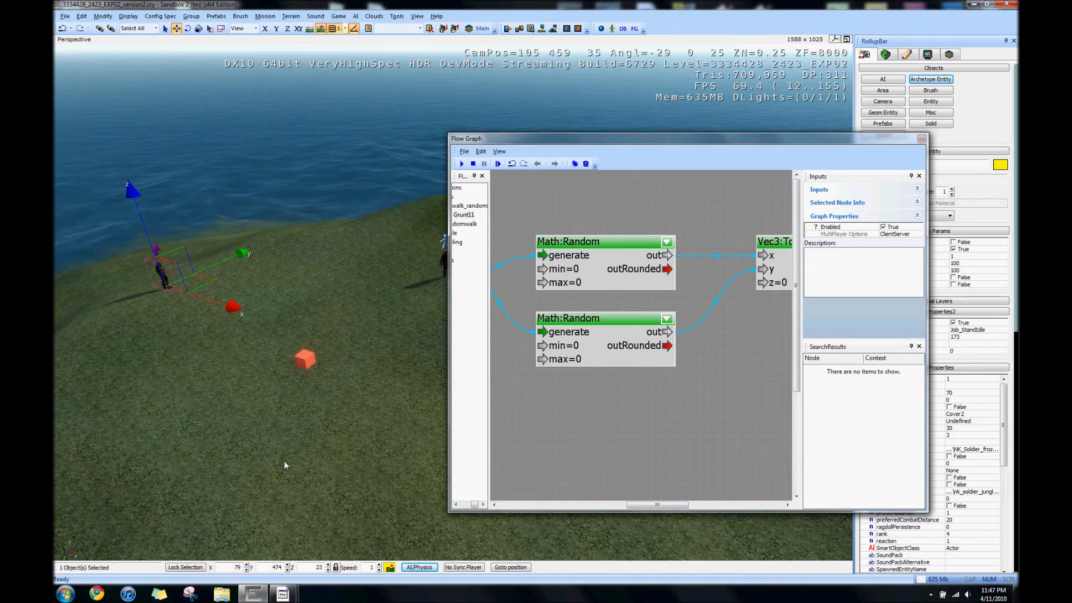
right_click_drag(284, 461, 402, 443)
left_click(421, 337)
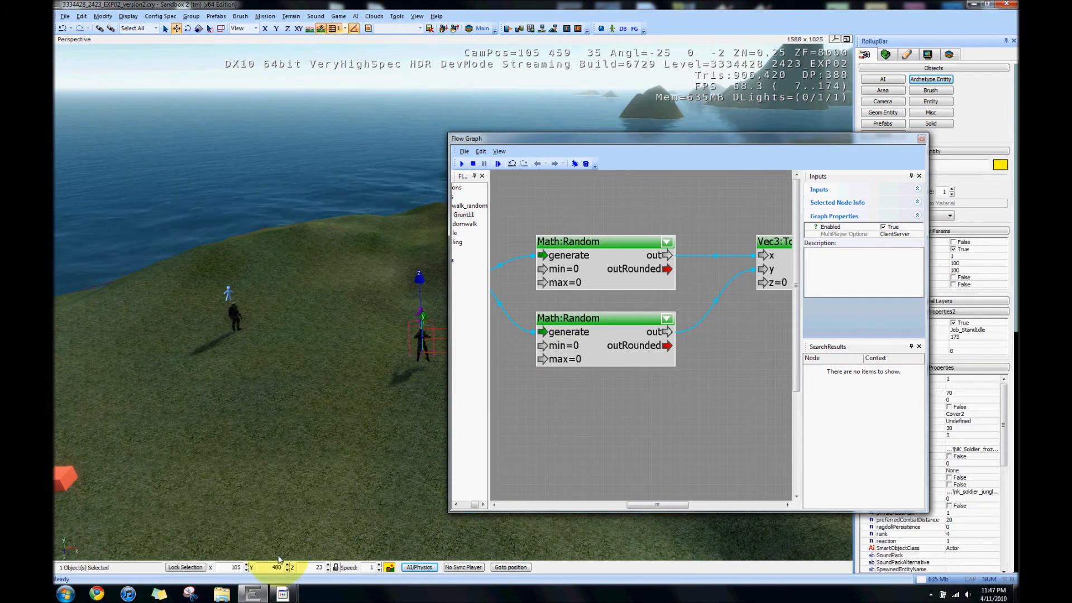
left_click(574, 271)
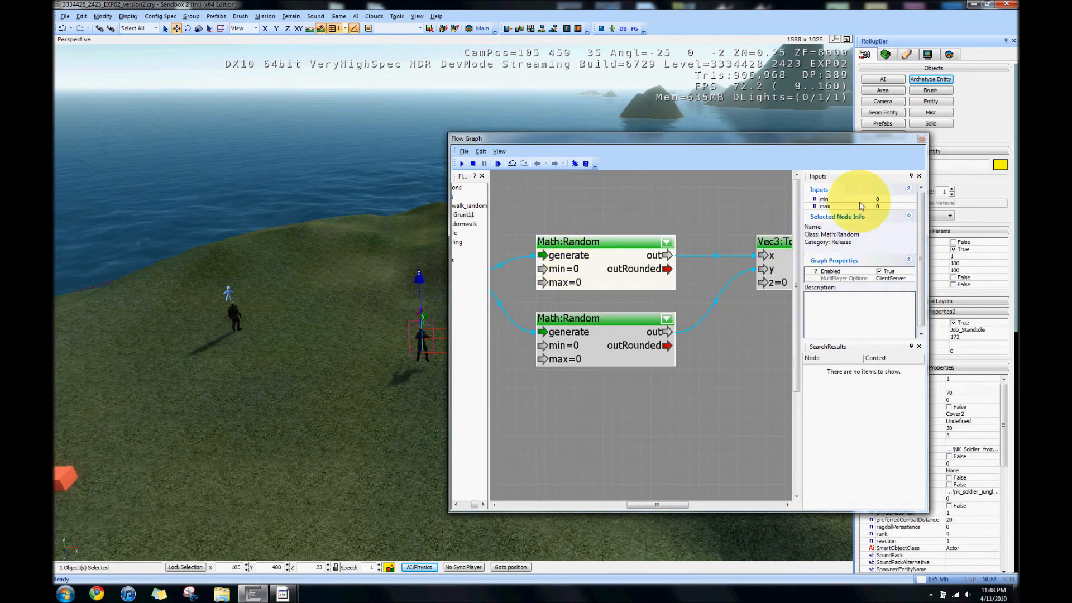
left_click(881, 199)
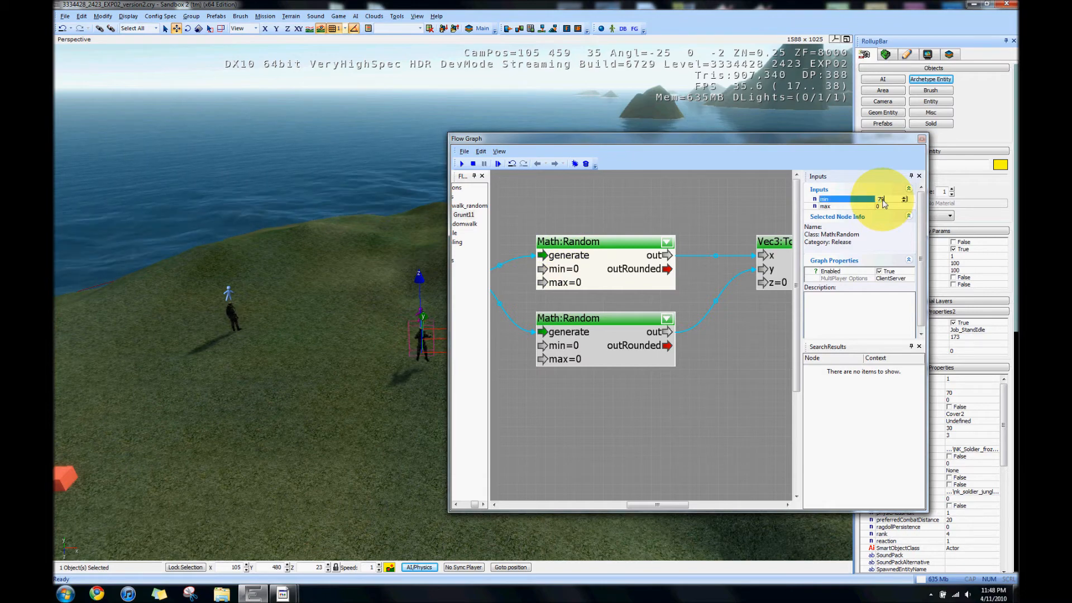
key("Return")
type("105")
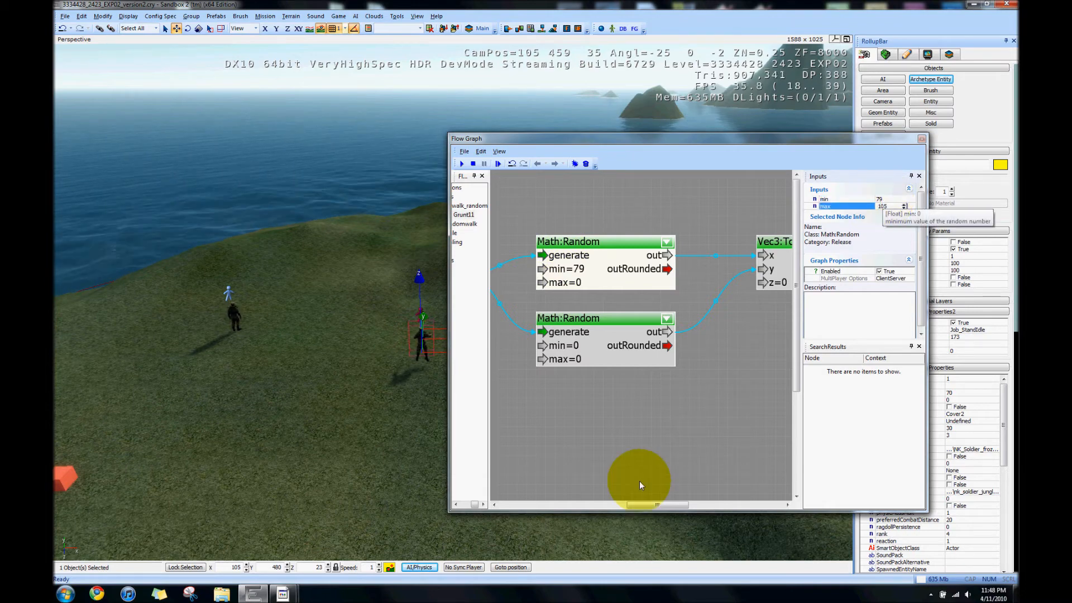
left_click(640, 483)
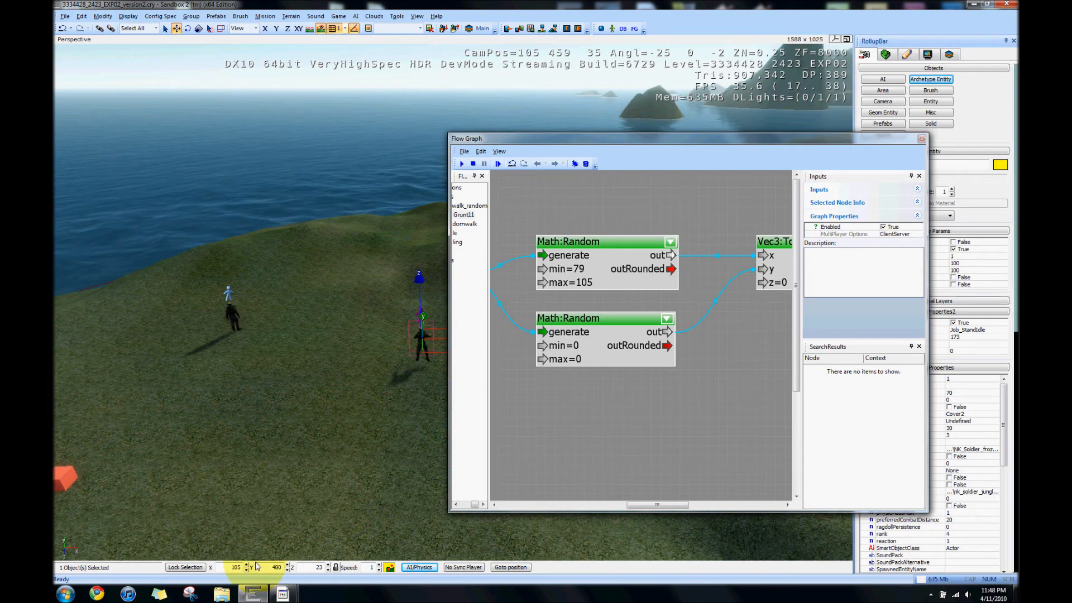
Check the far Grunt's Y coordinate and set the lower Math:Random node's min to 474 and max to 480
right_click_drag(333, 451, 332, 451)
left_click_drag(96, 283, 220, 392)
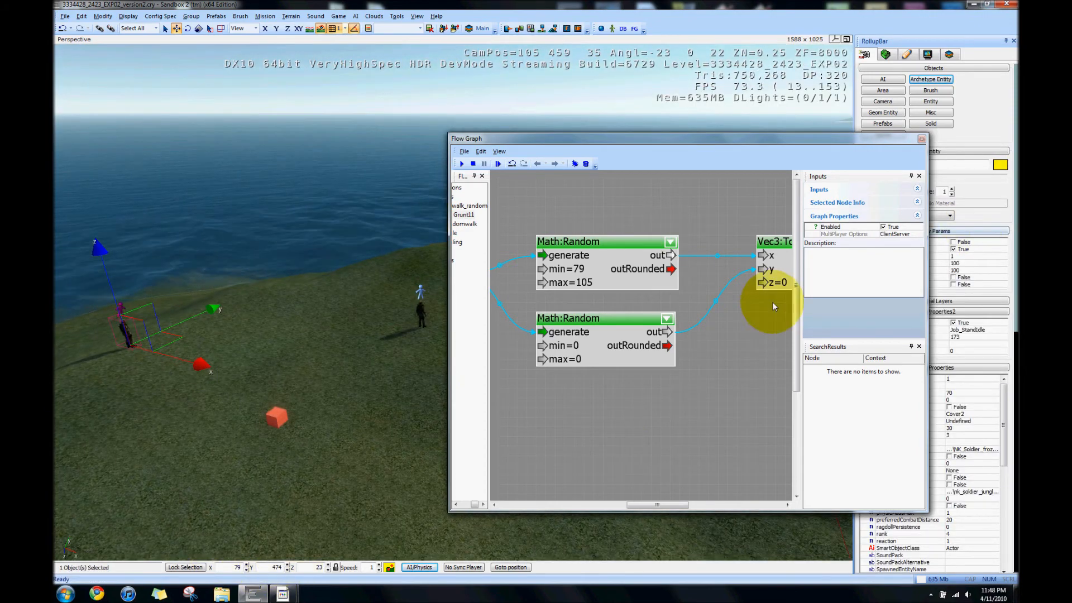
left_click(591, 337)
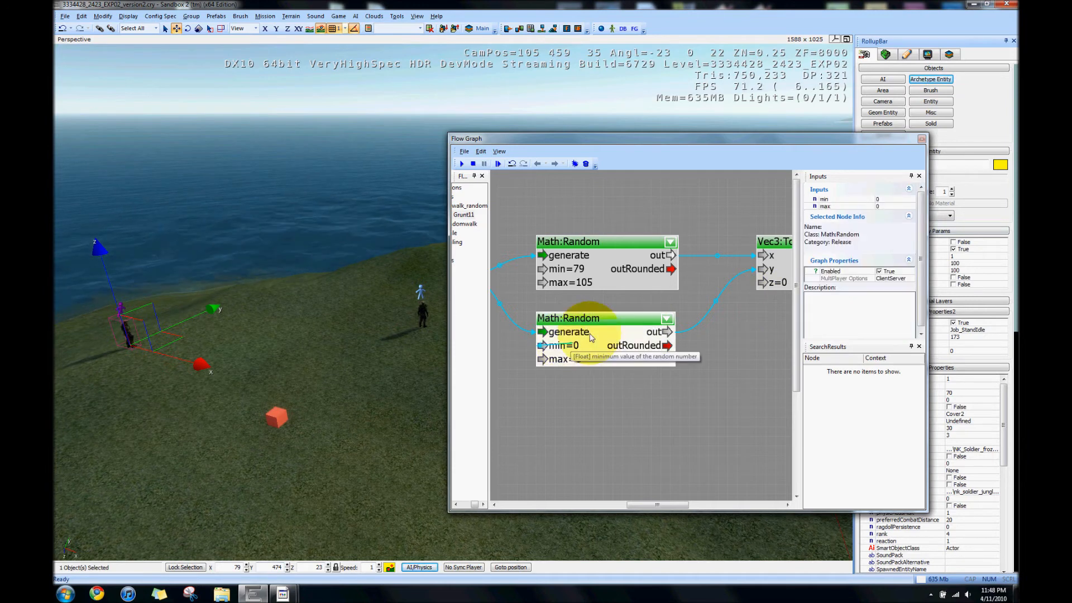
left_click(892, 199)
key("Tab")
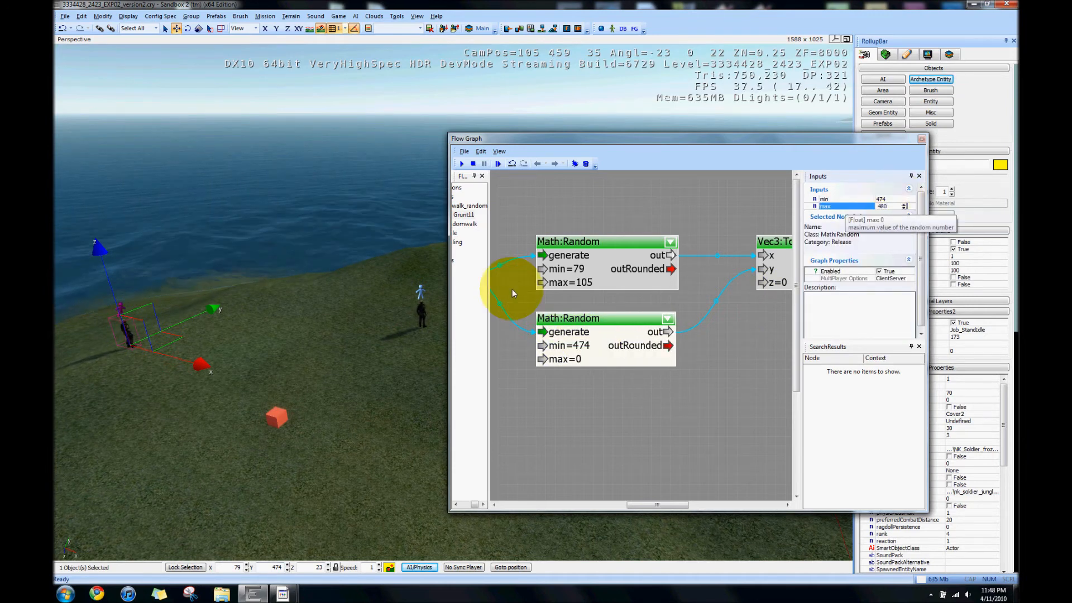
Check a Grunt's Z coordinate and set the z input of the Vec3:ToVec3 node to 23
left_click(397, 362)
left_click_drag(92, 288, 196, 384)
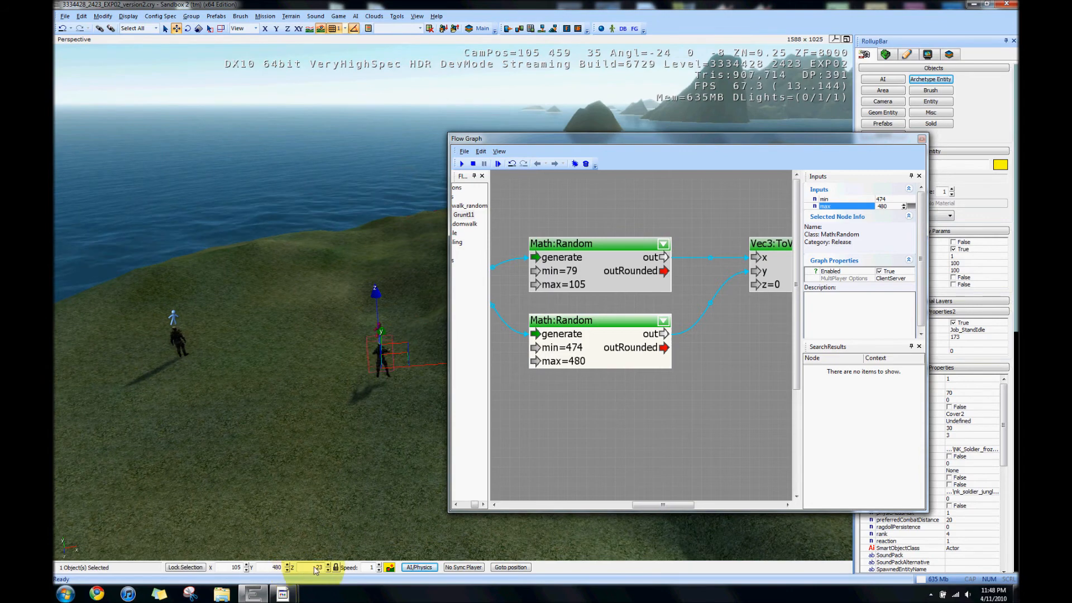
left_click(776, 285)
right_click_drag(701, 354, 604, 354)
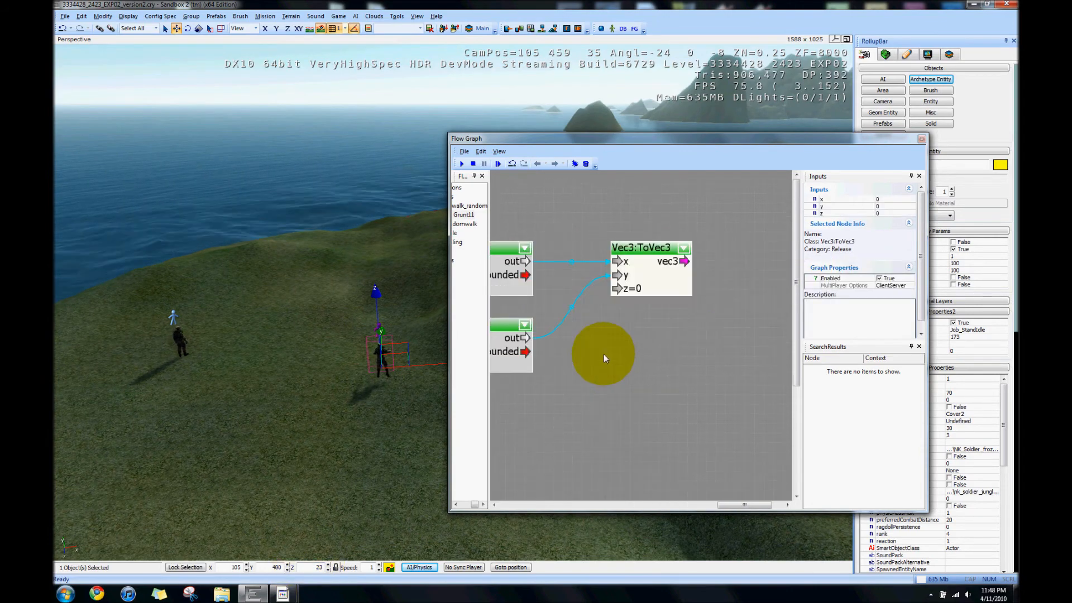
left_click(881, 213)
type("23")
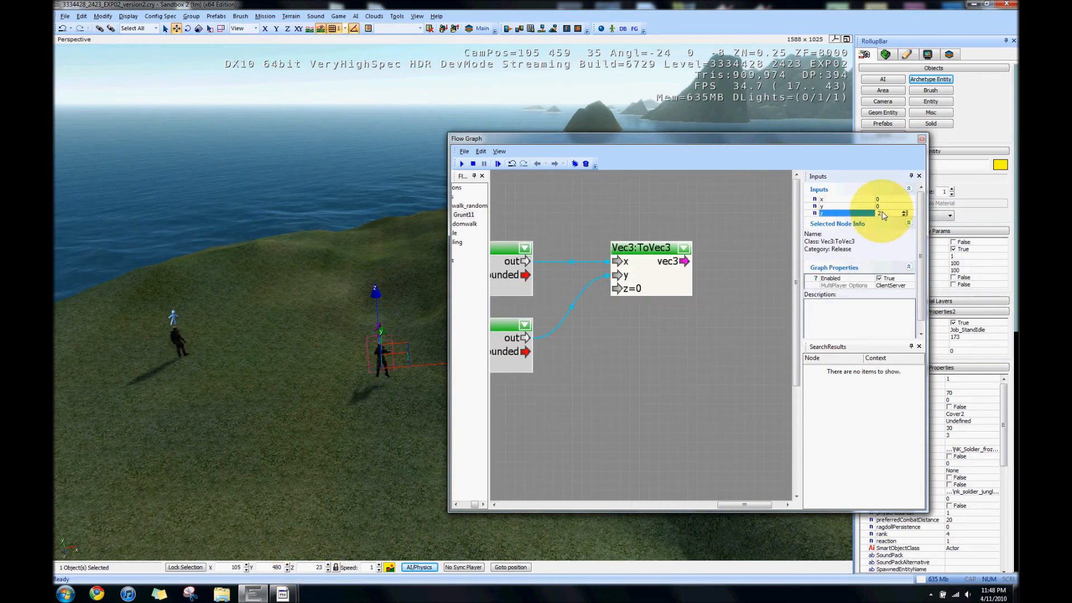
left_click(706, 339)
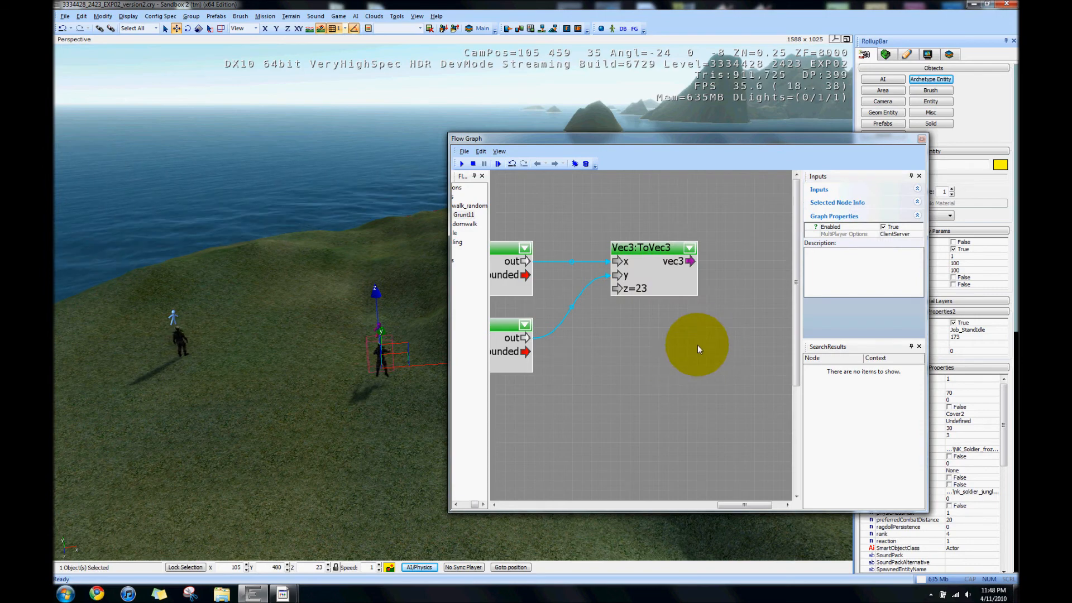
scroll(698, 344, "down", 5)
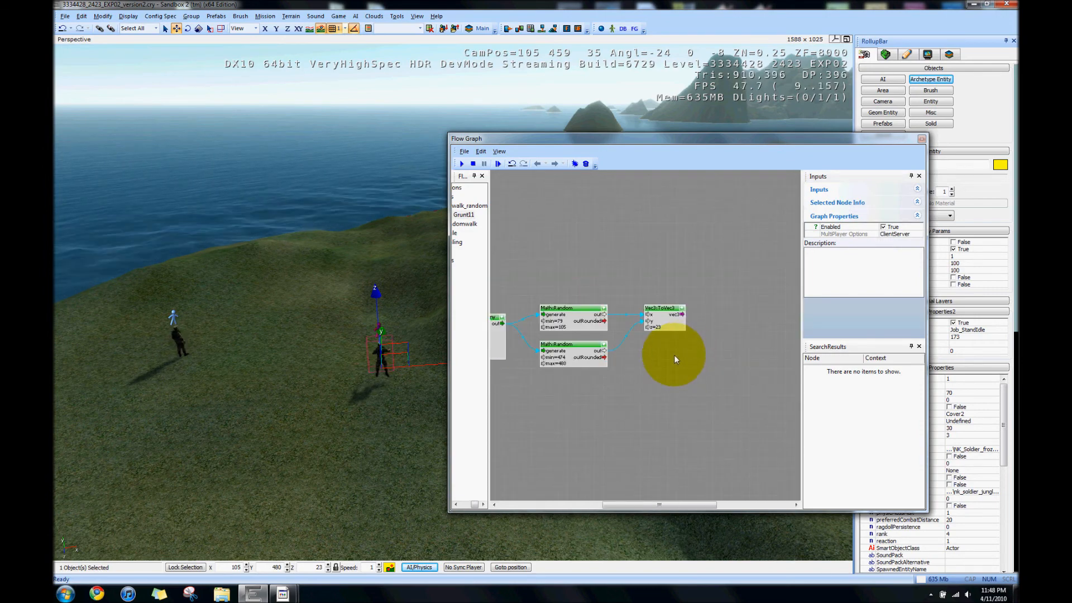
scroll(677, 352, "up", 3)
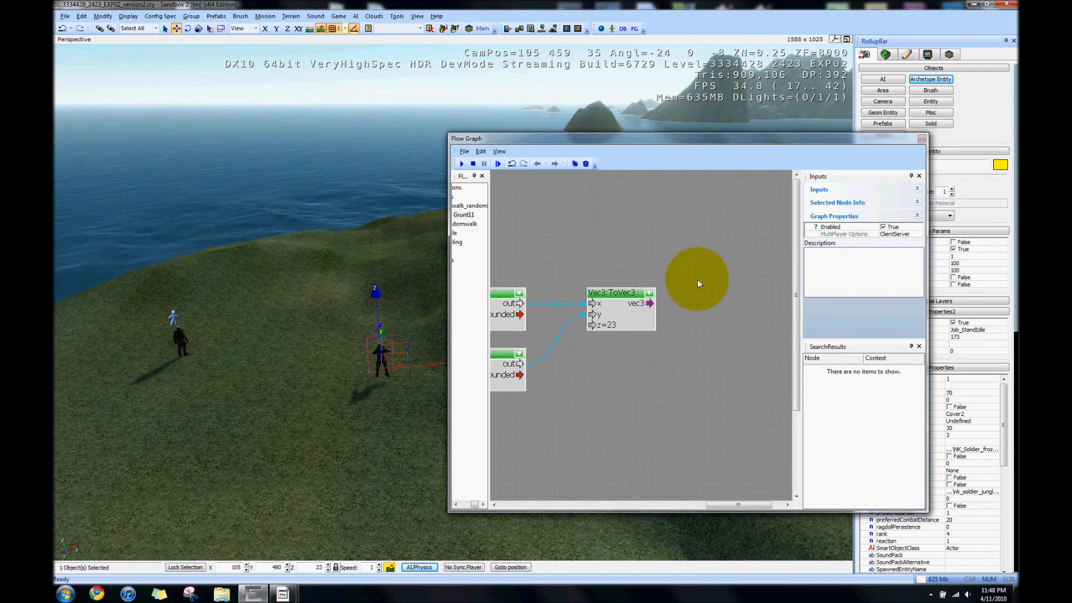
right_click(699, 279)
mouse_move(742, 284)
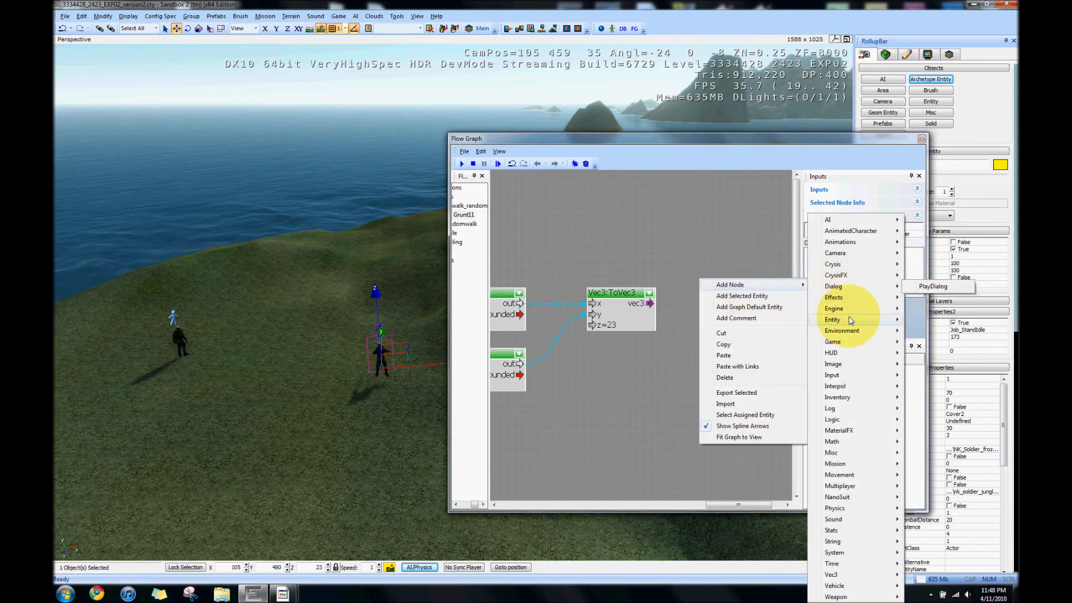
mouse_move(843, 319)
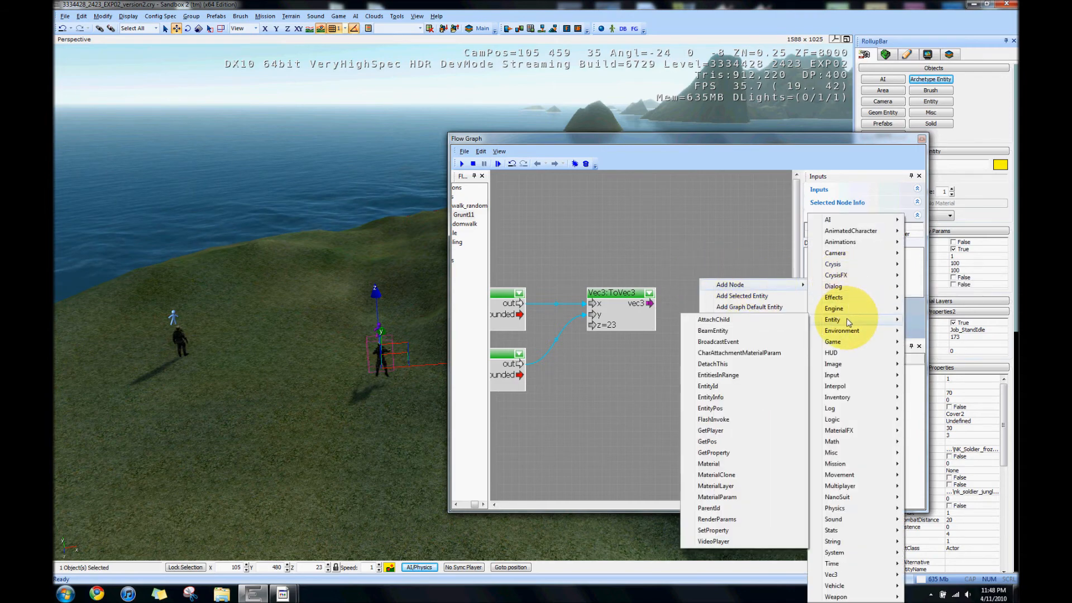
left_click(718, 442)
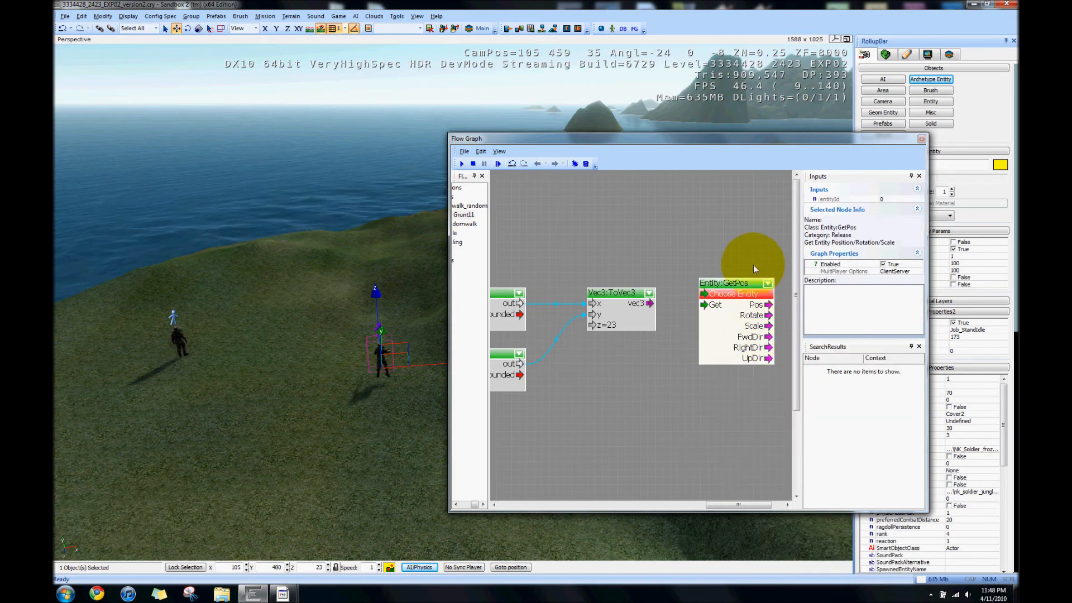
right_click(747, 286)
left_click(788, 398)
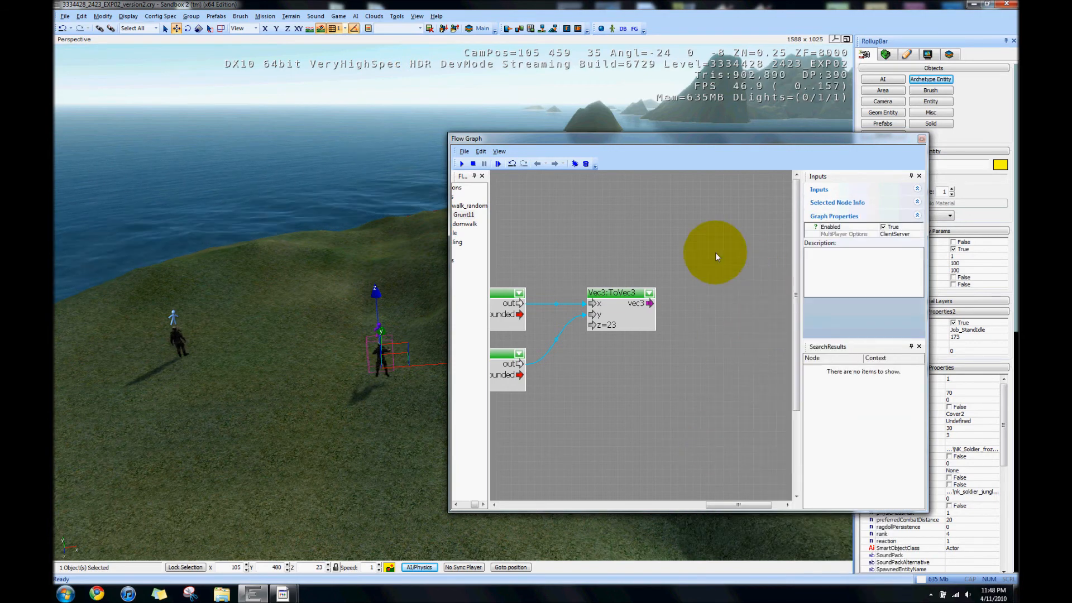
Add an Entity:EntityPos node above and to the right of Vec3:ToVec3 and connect the vec3 output to its pos input
right_click(716, 254)
mouse_move(737, 259)
mouse_move(863, 320)
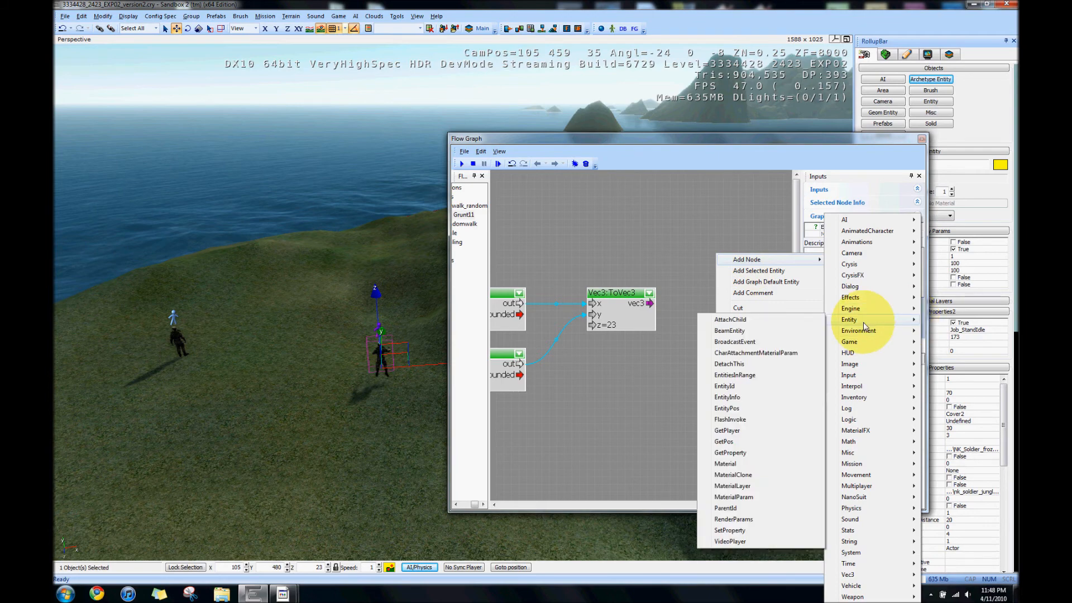
left_click(750, 413)
left_click_drag(759, 259, 730, 225)
left_click_drag(650, 304, 712, 241)
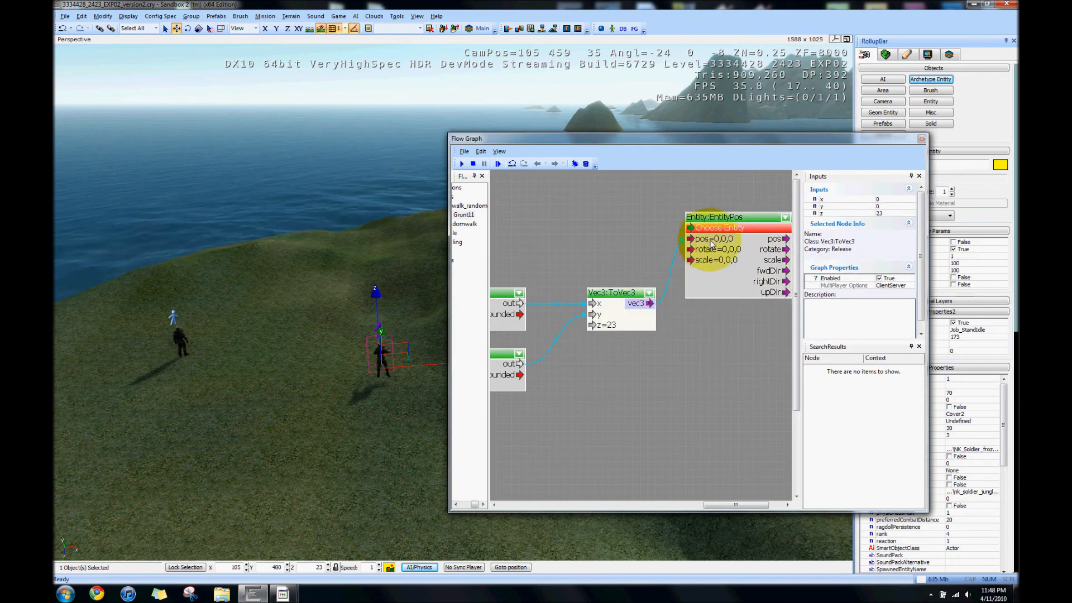
Select the red cube in the viewport and assign it as the entity of the Entity:EntityPos node
right_click_drag(668, 389, 641, 417)
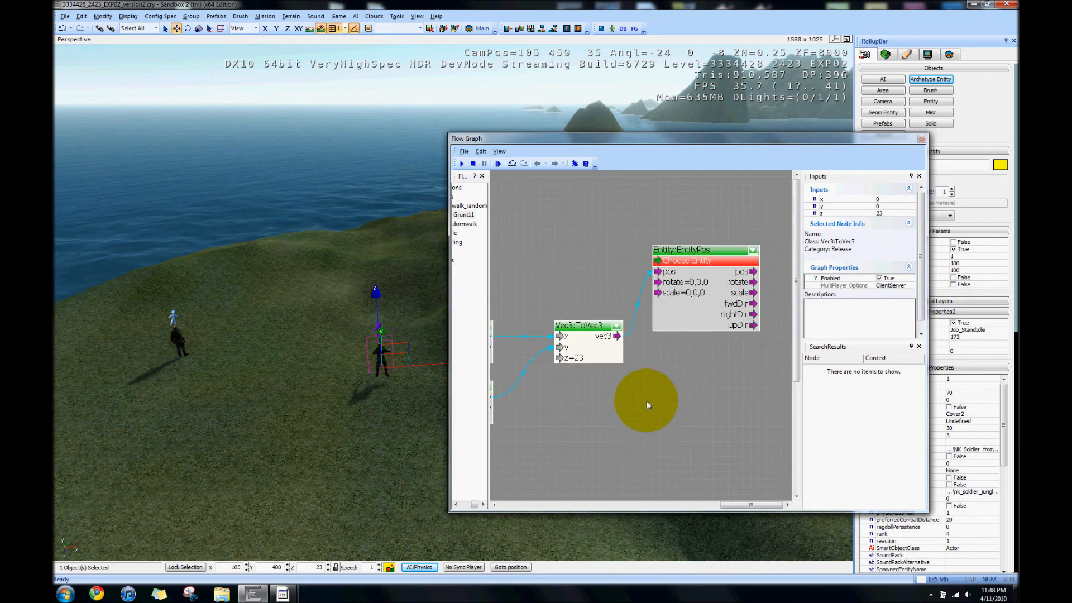
scroll(647, 401, "down", 1)
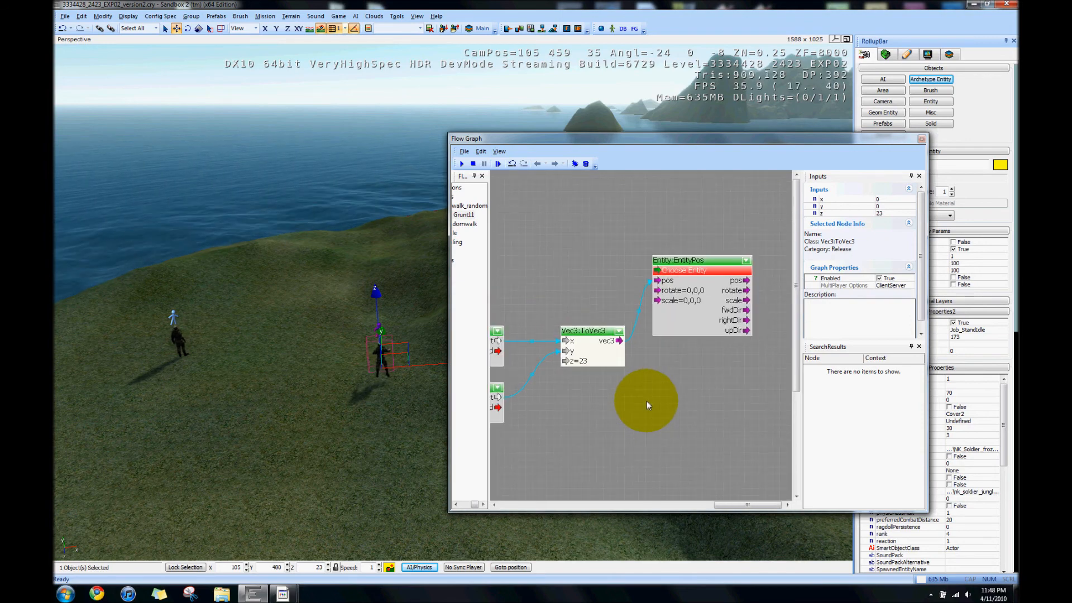
right_click_drag(390, 399, 273, 311)
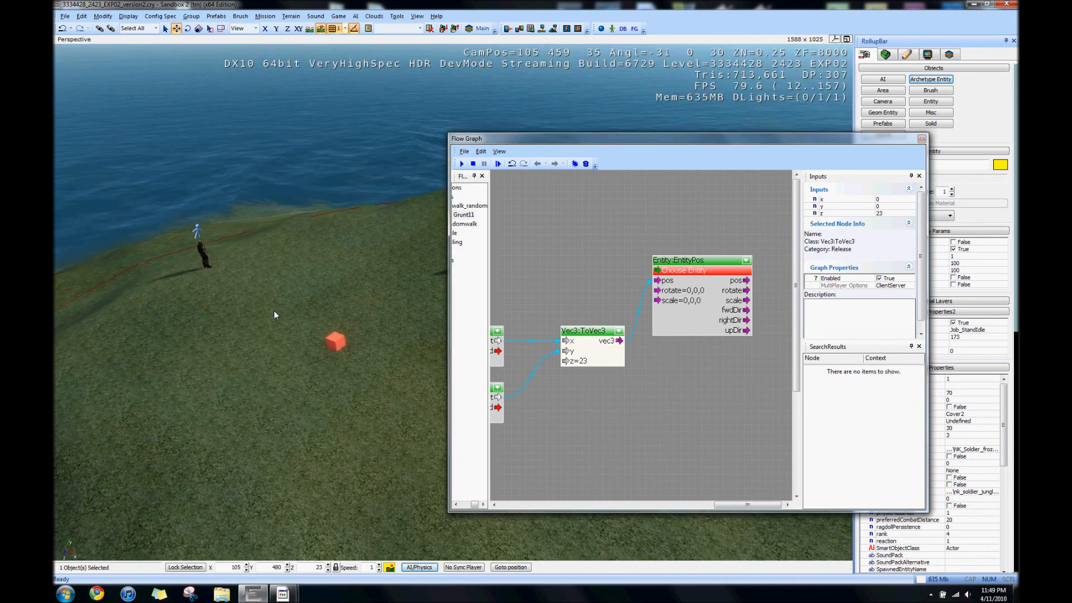
left_click(336, 342)
right_click(735, 270)
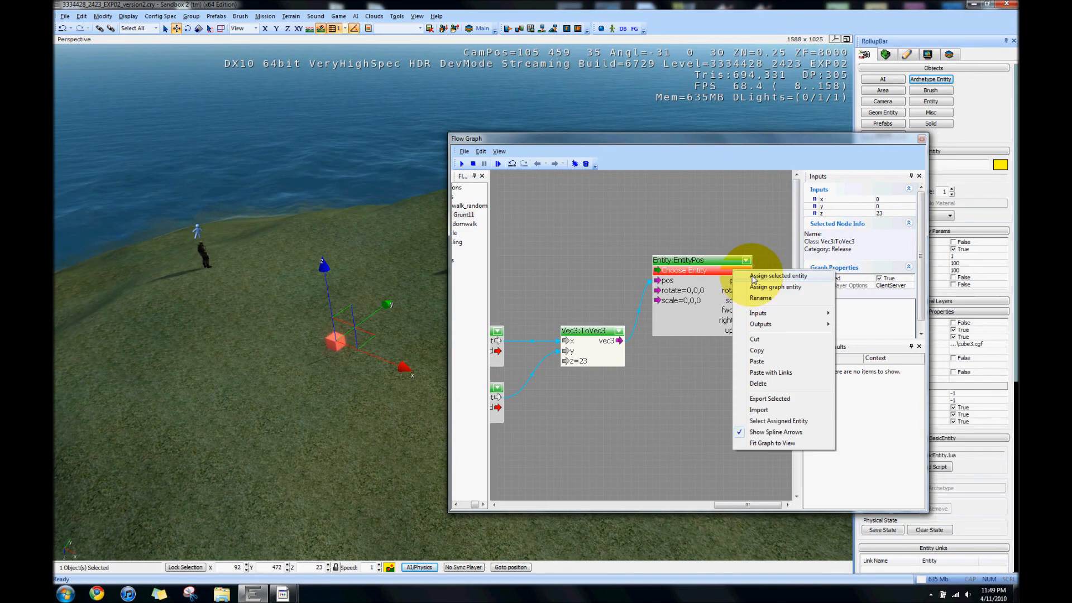
left_click(759, 279)
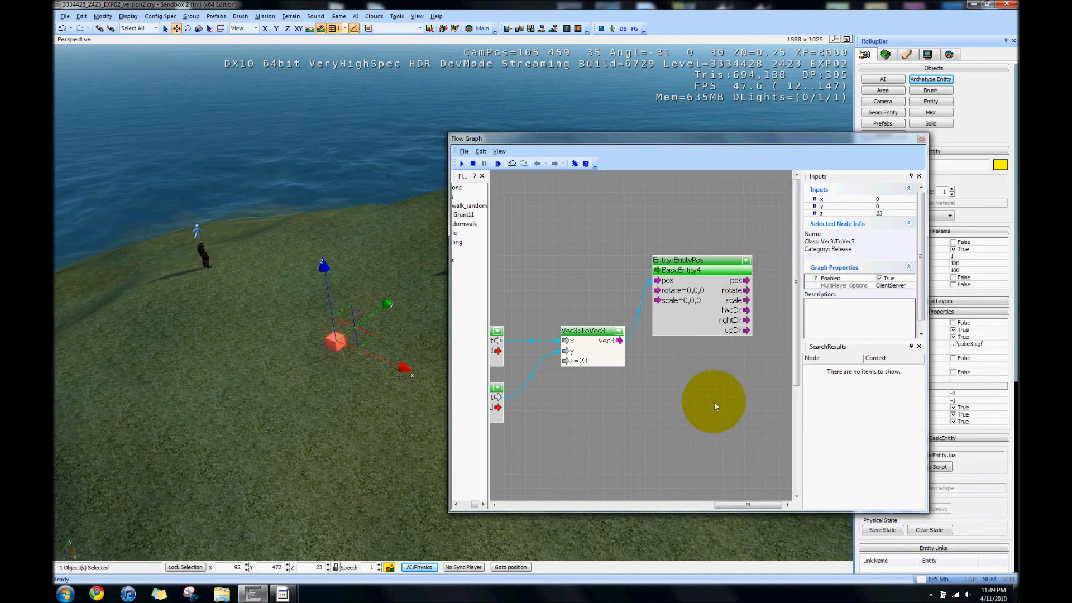
Enlarge the Flow Graph window and review the complete node graph from Start to Entity:EntityPos
scroll(715, 402, "down", 3)
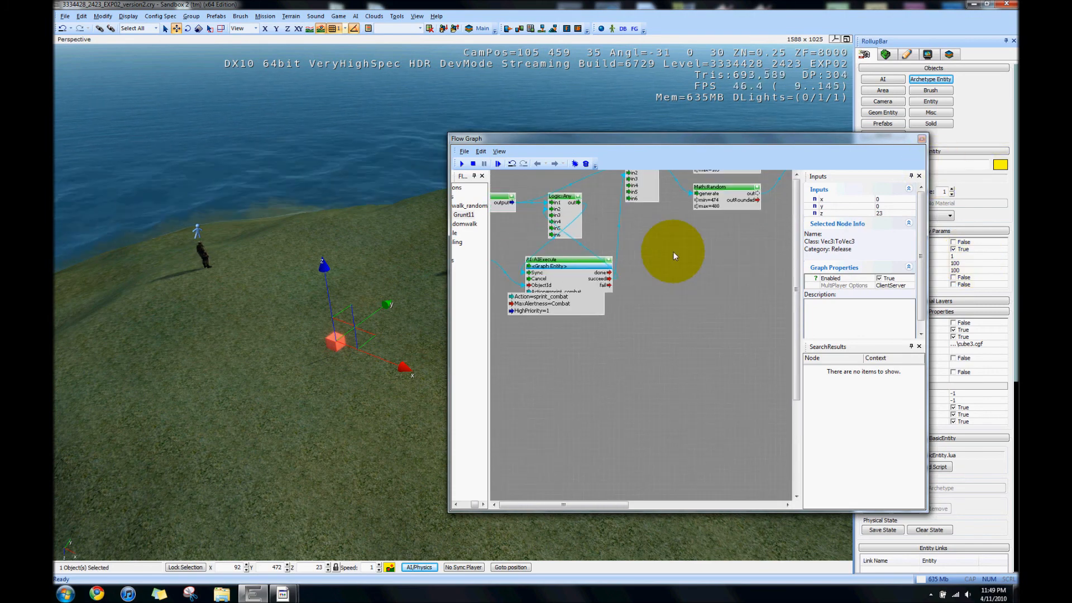
scroll(673, 256, "down", 2)
left_click_drag(613, 134, 627, 4)
left_click_drag(449, 158, 57, 192)
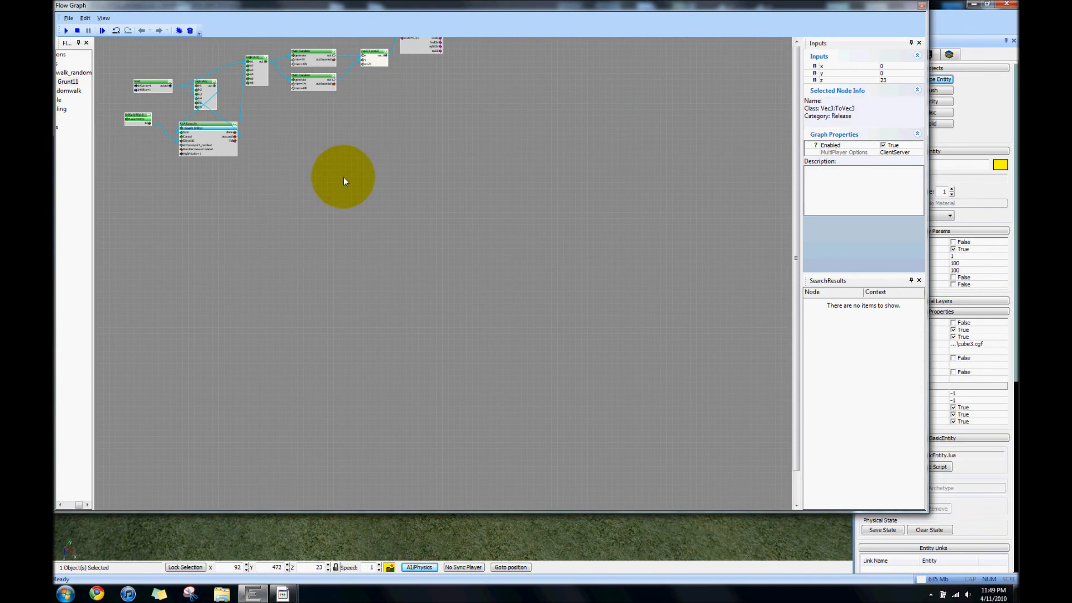
right_click_drag(343, 177, 595, 312)
scroll(575, 263, "up", 2)
scroll(575, 264, "up", 1)
right_click_drag(575, 261, 523, 363)
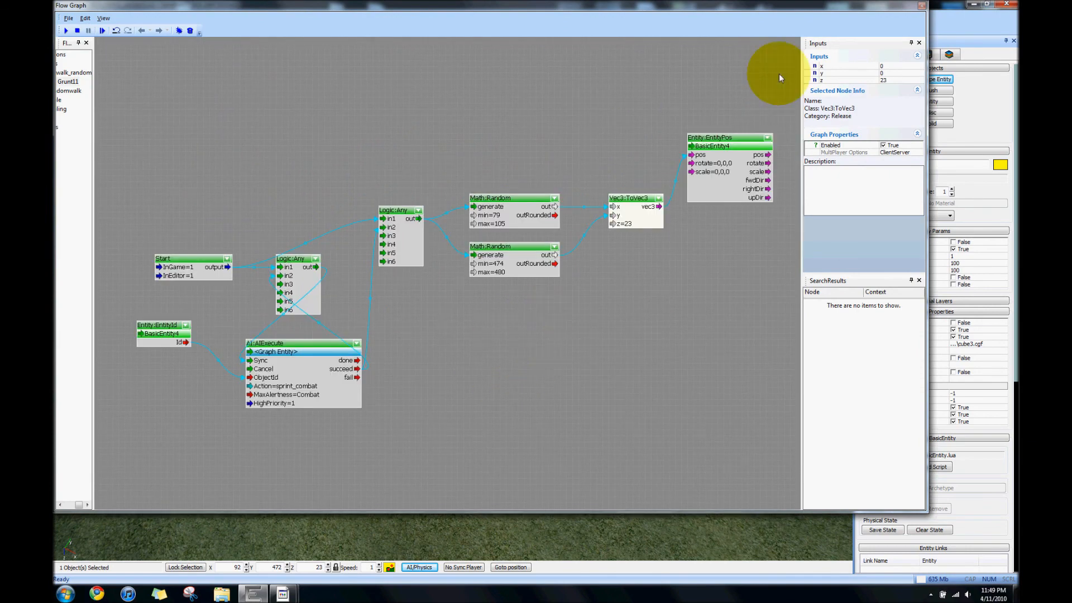
Close the Flow Graph window and run the AI/Physics simulation to watch the Grunt and the cube up close
left_click(922, 6)
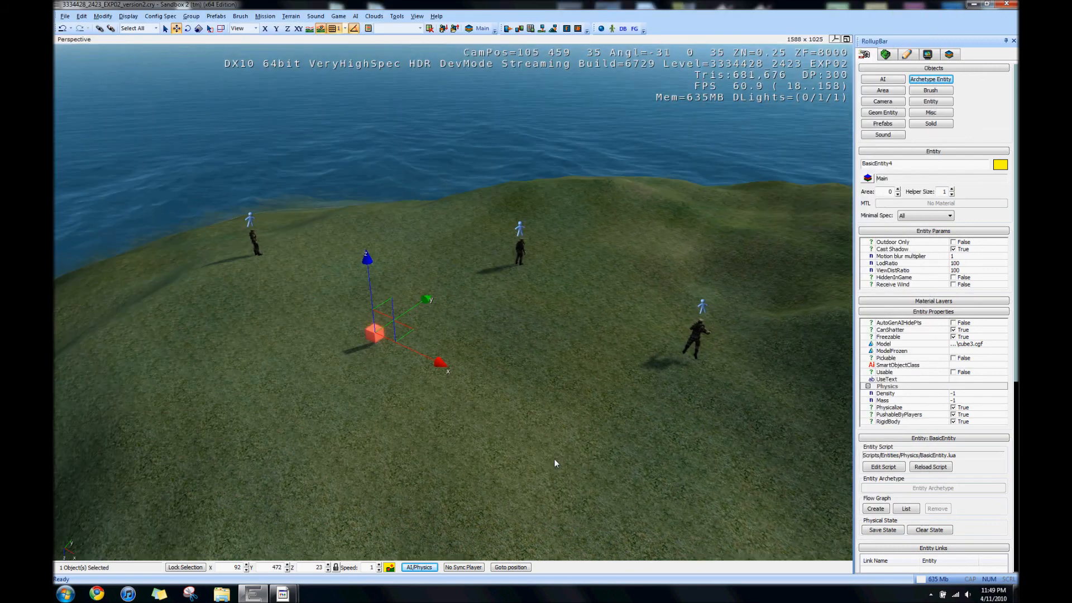
left_click(414, 567)
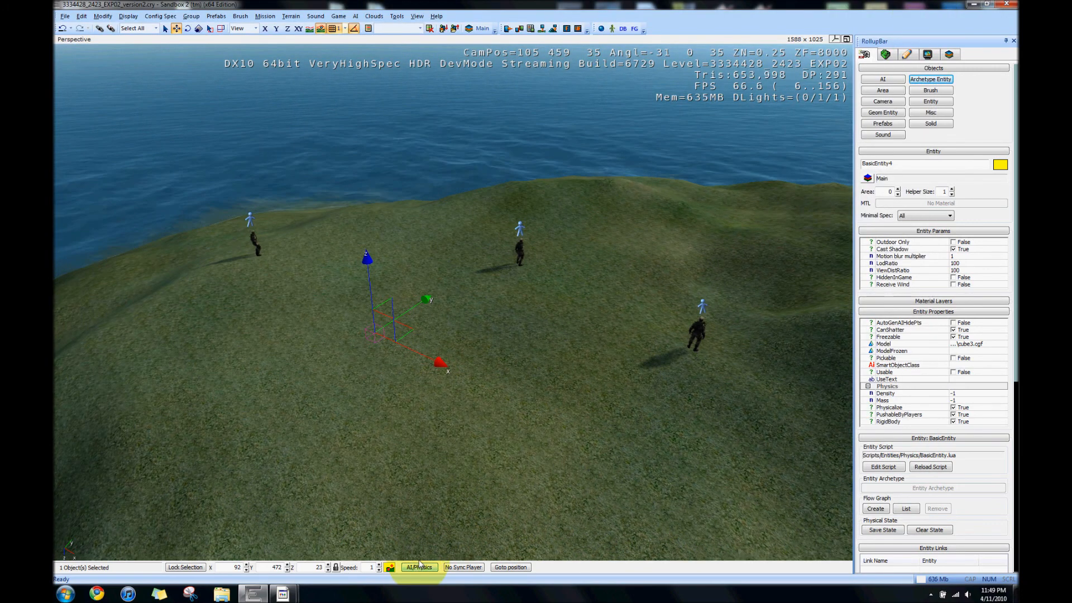
right_click_drag(489, 446, 490, 447)
key("w")
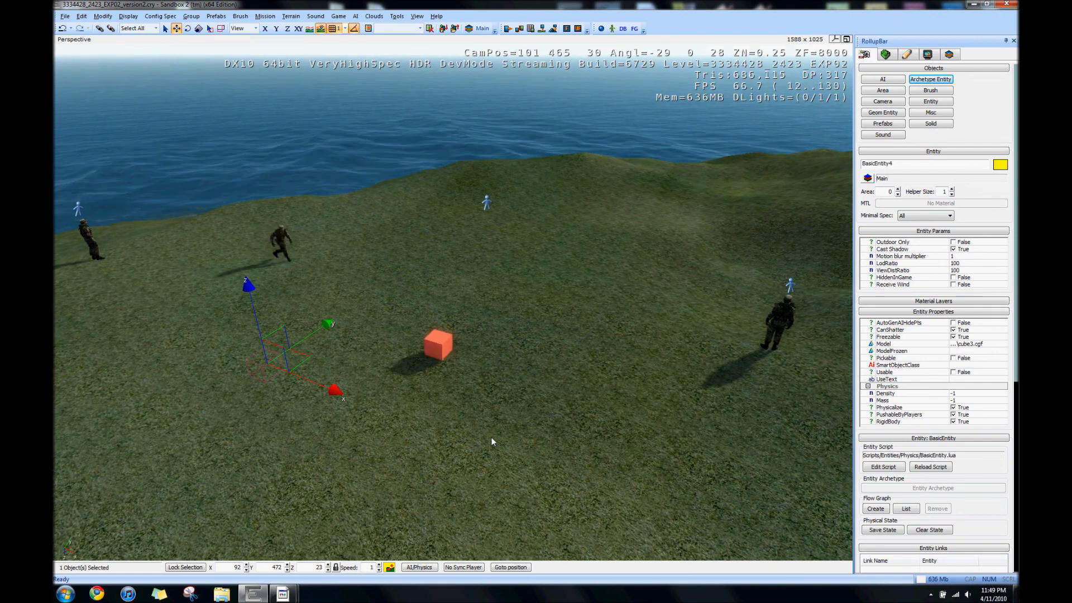